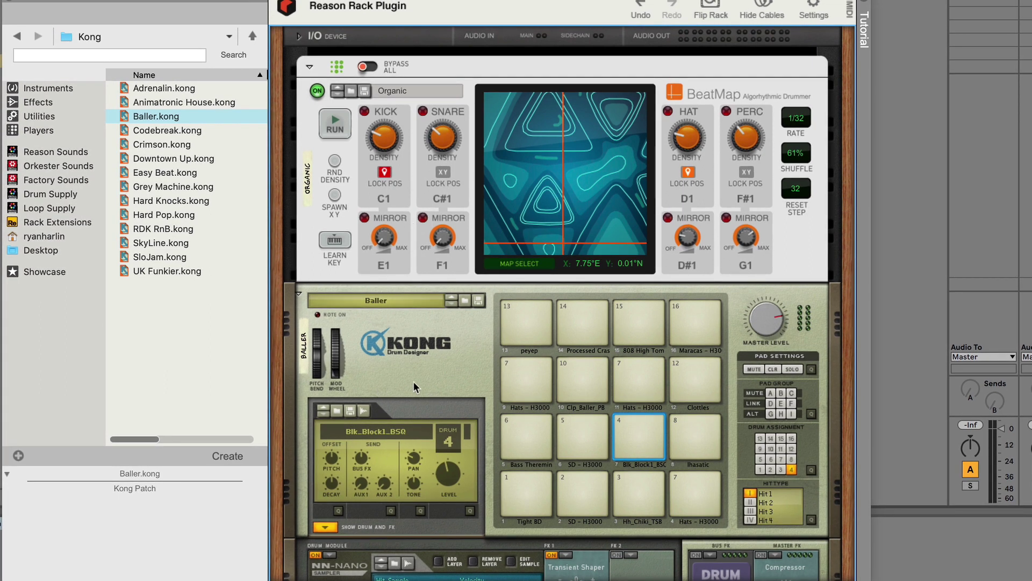
Step: Play and stop the Baller Kong drum pattern twice to hear the kit
key("space")
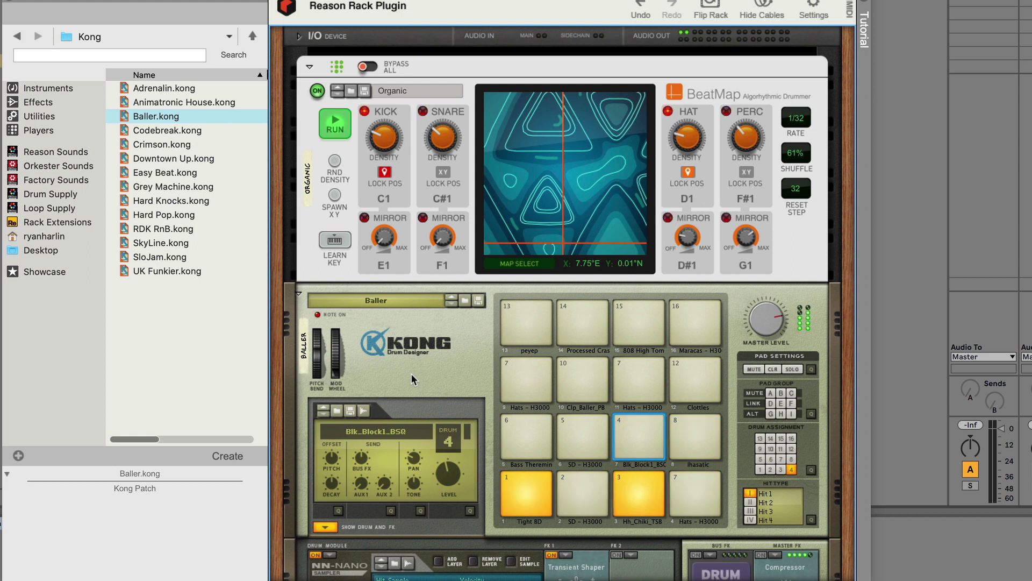
key("space")
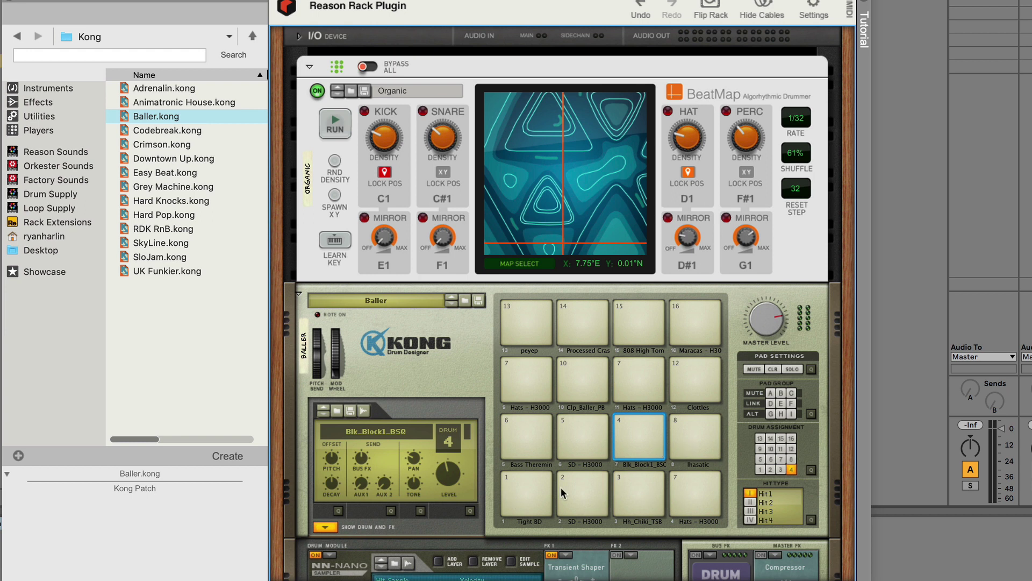
key("space")
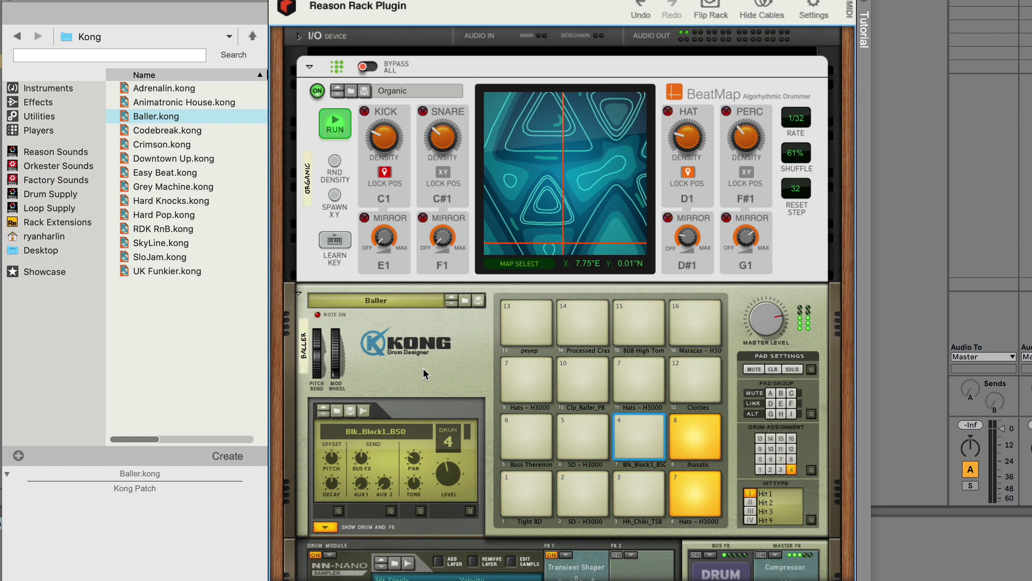
key("space")
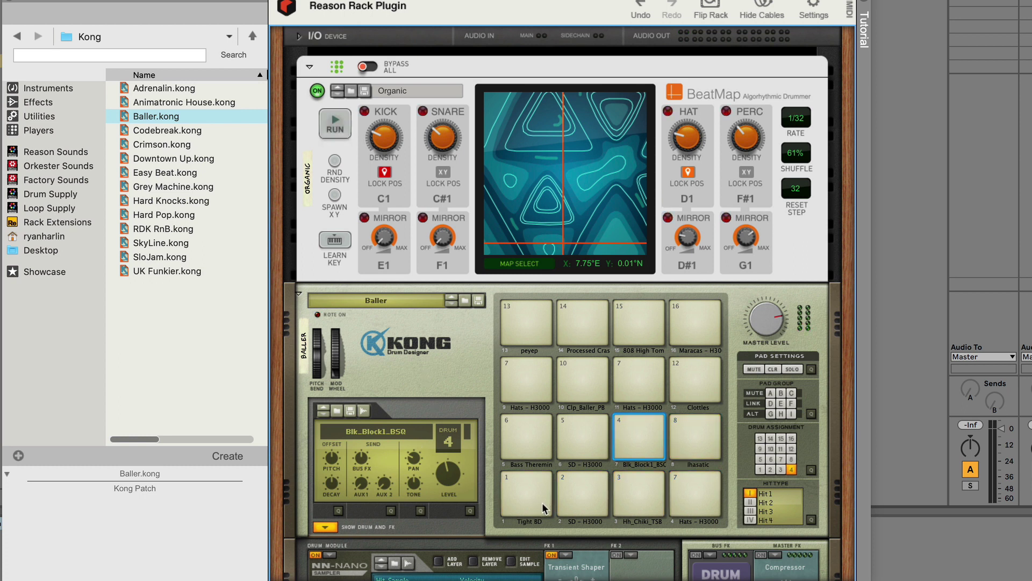
Step: Scroll the rack down to the NN-Nano sampler, FX panels and Add Device area
scroll(453, 385, "down", 2)
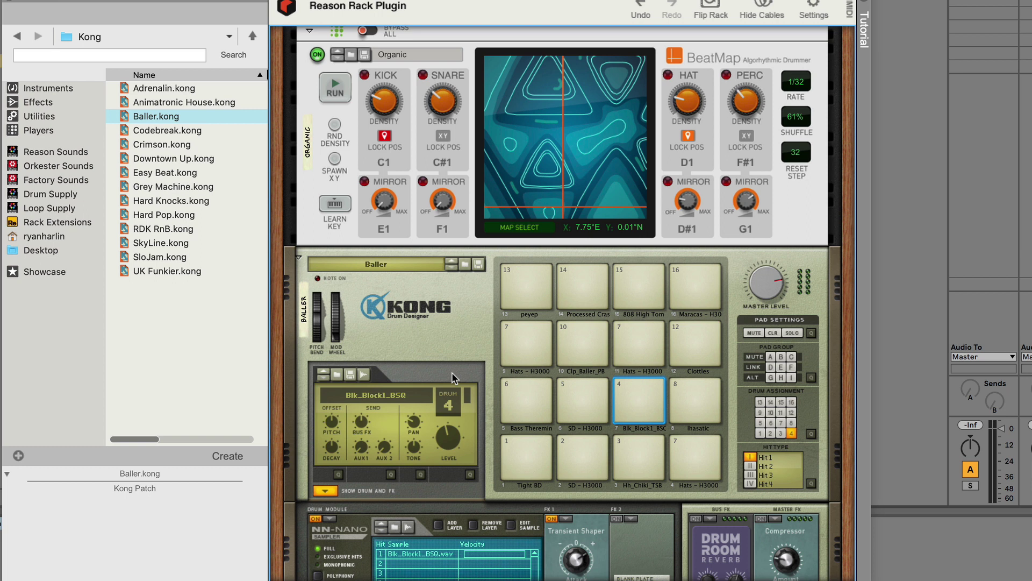
scroll(432, 324, "down", 1)
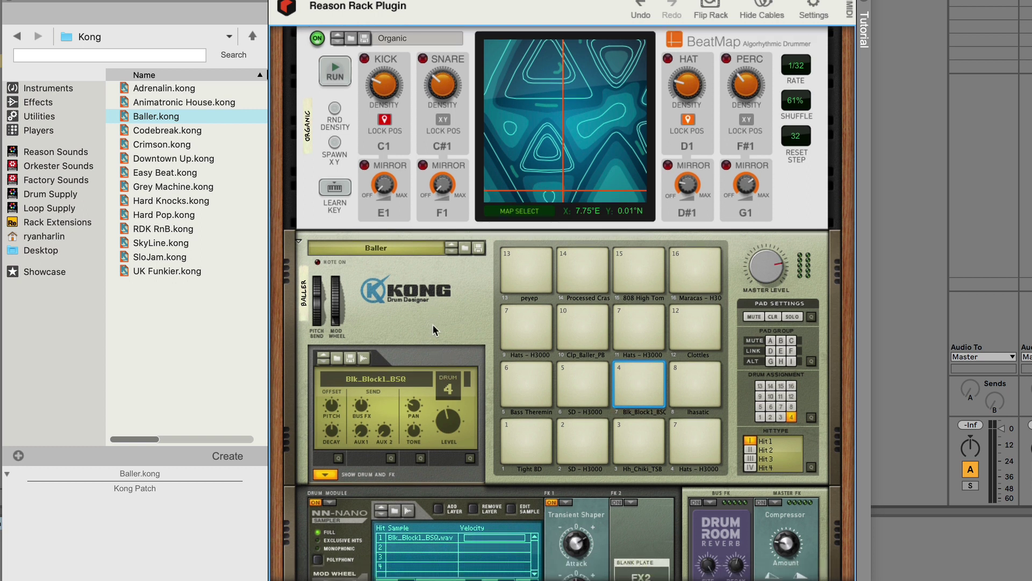
scroll(432, 323, "down", 2)
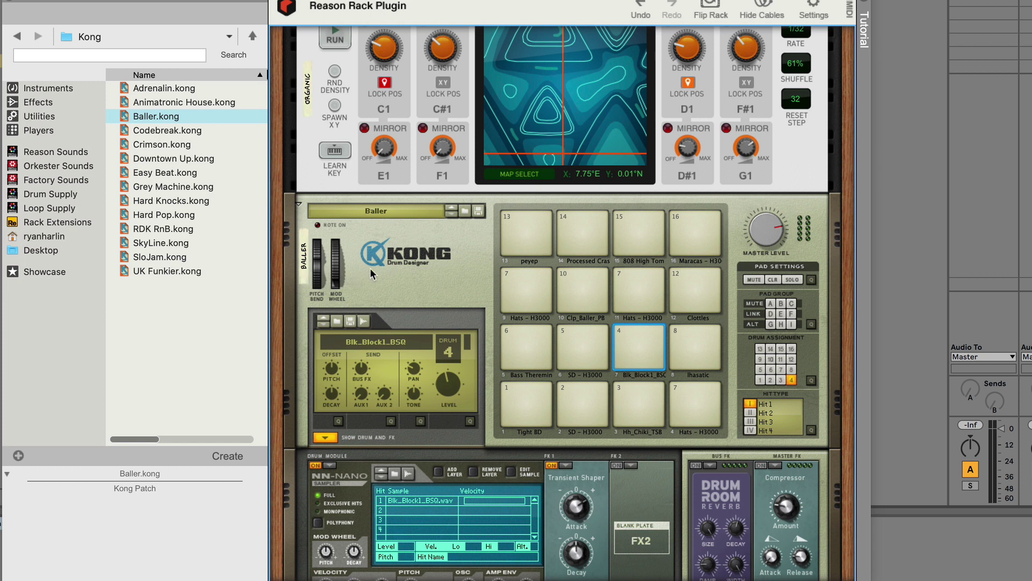
scroll(422, 270, "down", 1)
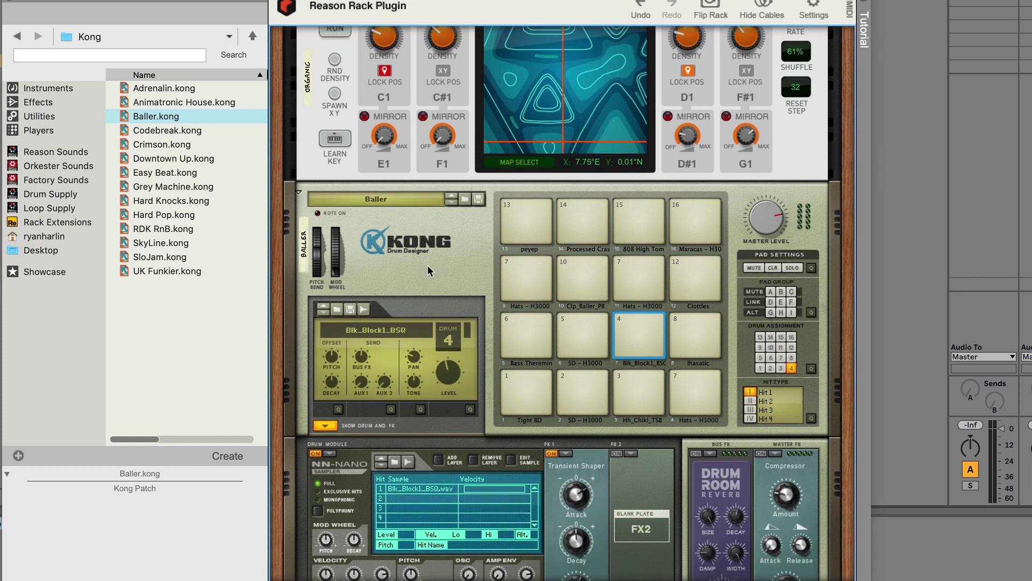
scroll(429, 263, "down", 5)
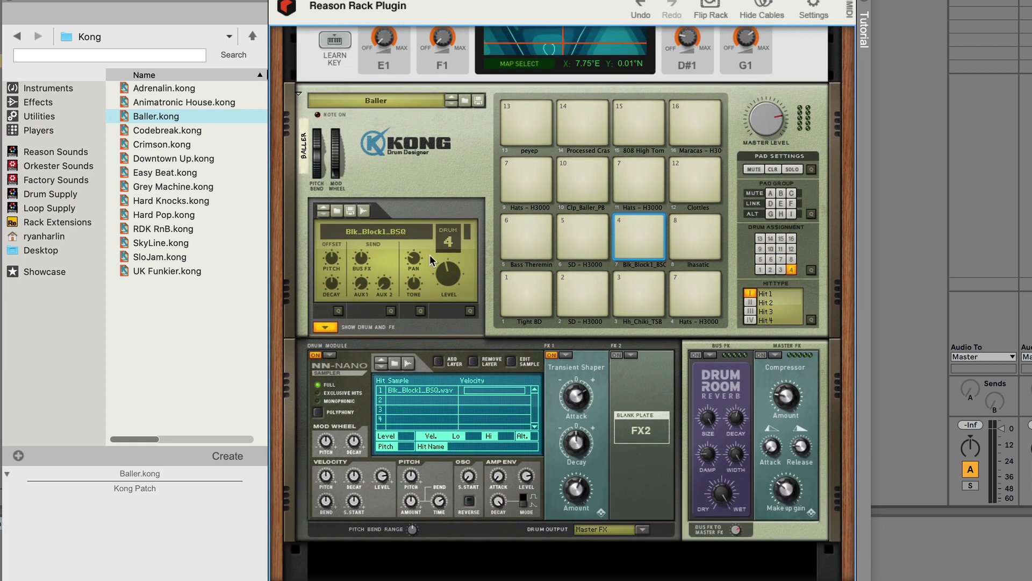
scroll(430, 254, "down", 2)
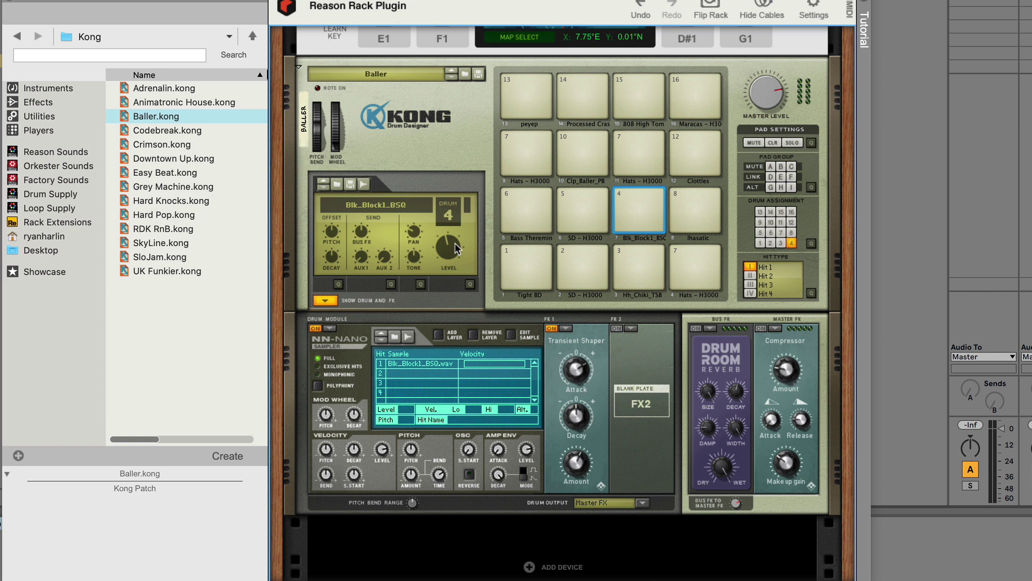
Step: Set pad 1's Tight BD Drum Output to Main Output L/R instead of Master FX
left_click(507, 264)
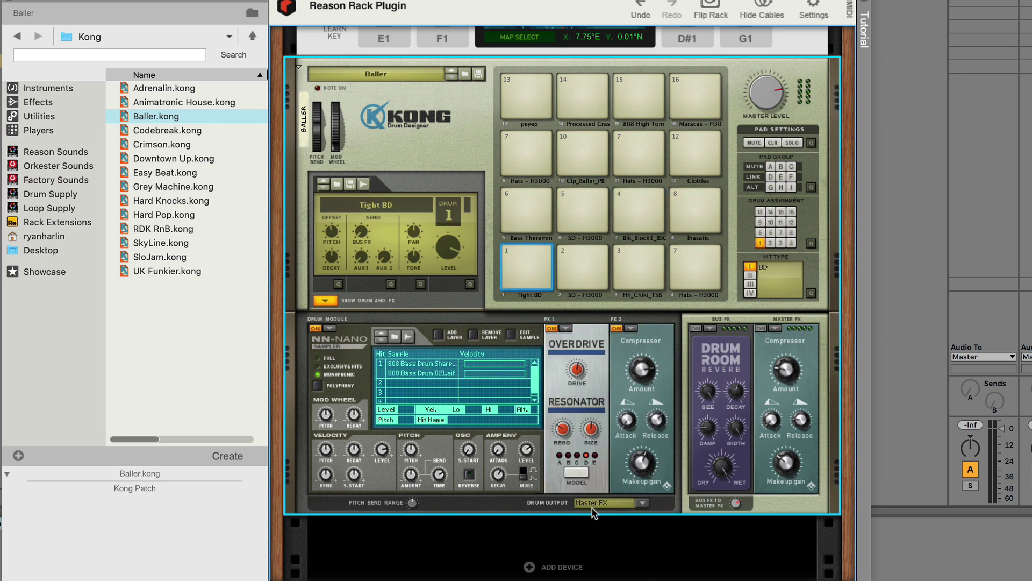
left_click(644, 505)
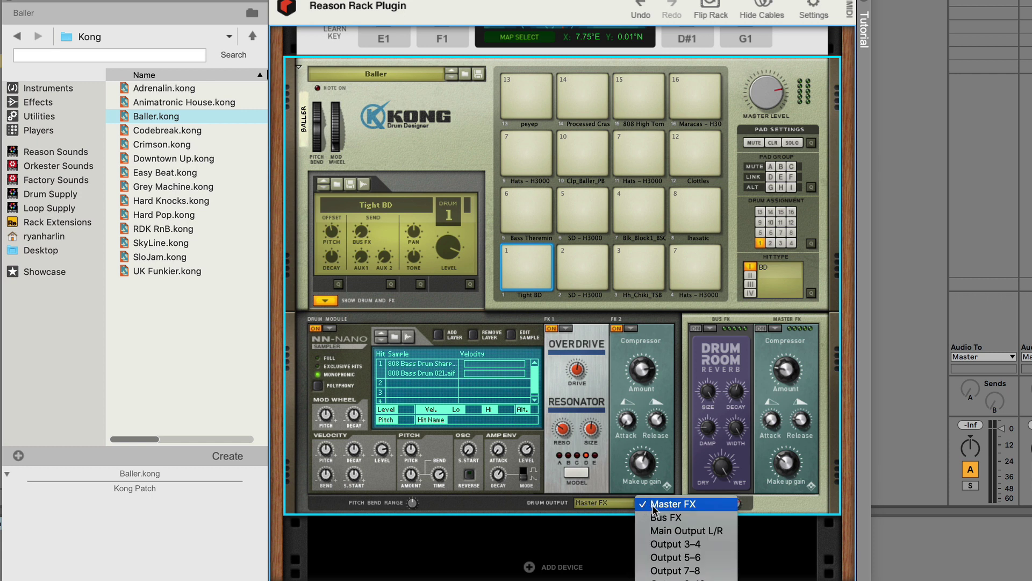
left_click(654, 532)
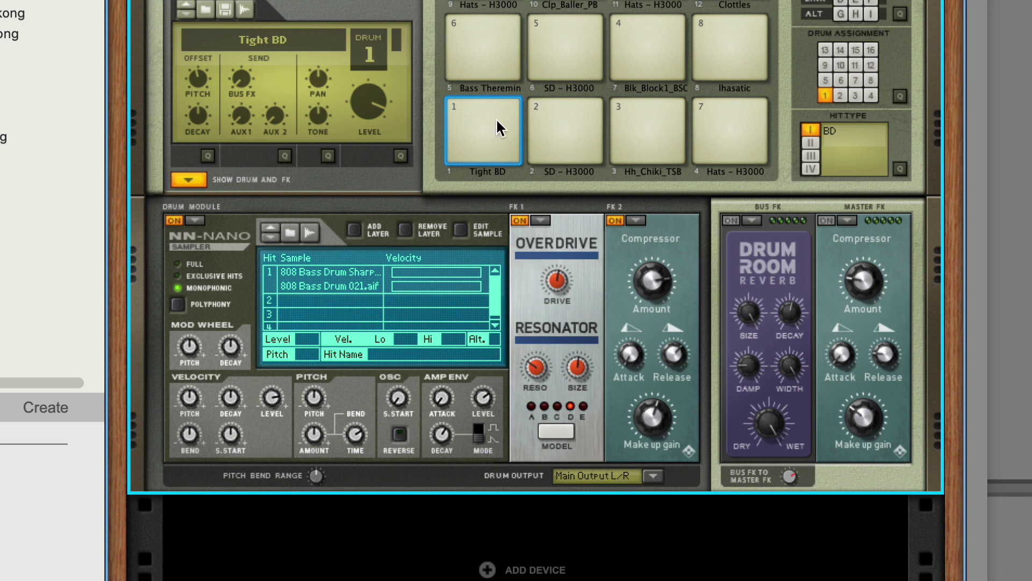
Step: Keep drum 1 on Main Output L/R and route the SD - H3000 snare there too
left_click(653, 475)
left_click(687, 482)
left_click(566, 122)
left_click(655, 476)
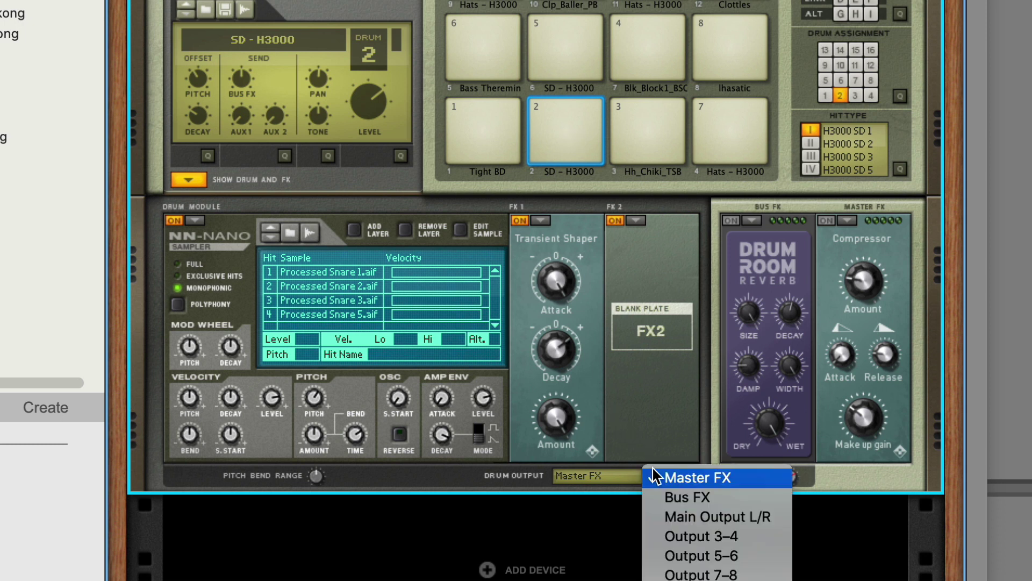
left_click(679, 517)
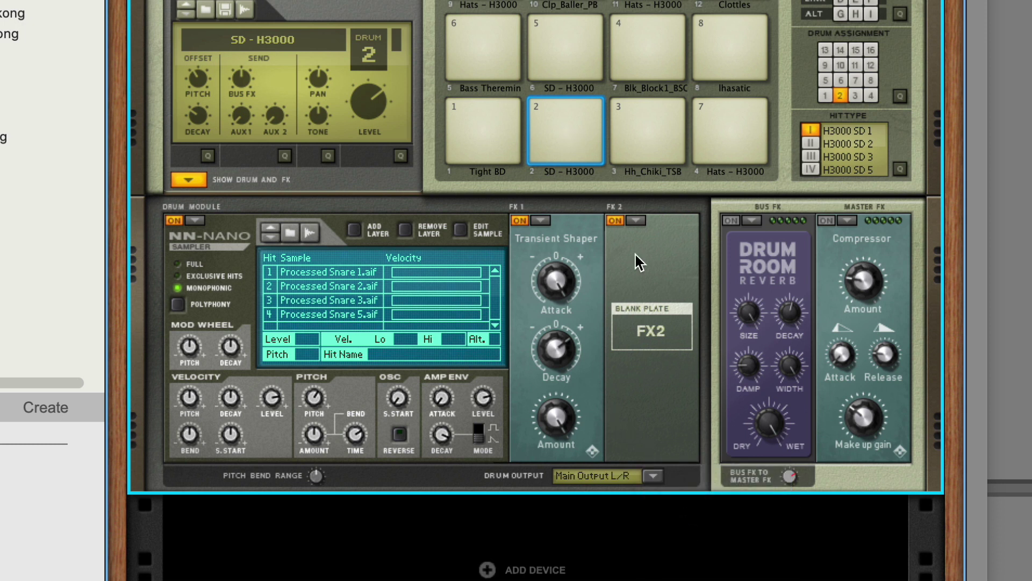
Step: Route drums 3 (Hh_Chiki_TSB) and 7 (Hats - H3000) to Output 3–4
left_click(632, 121)
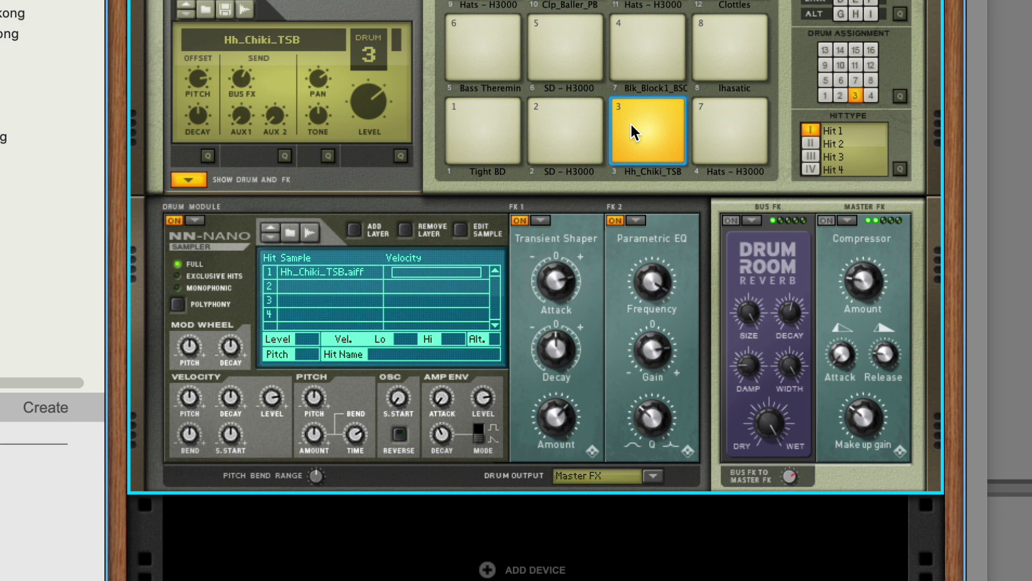
left_click(647, 476)
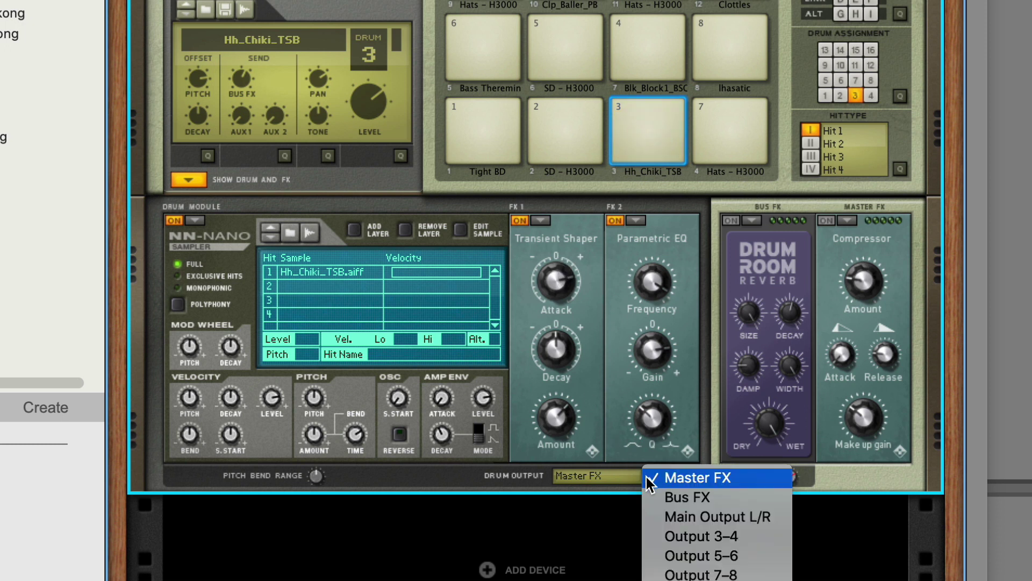
left_click(683, 537)
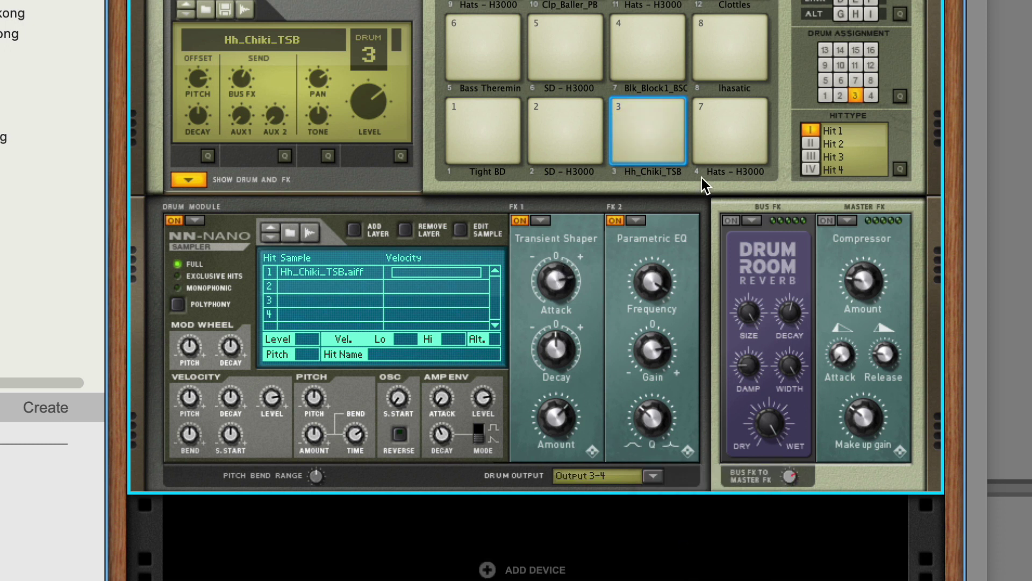
left_click(719, 129)
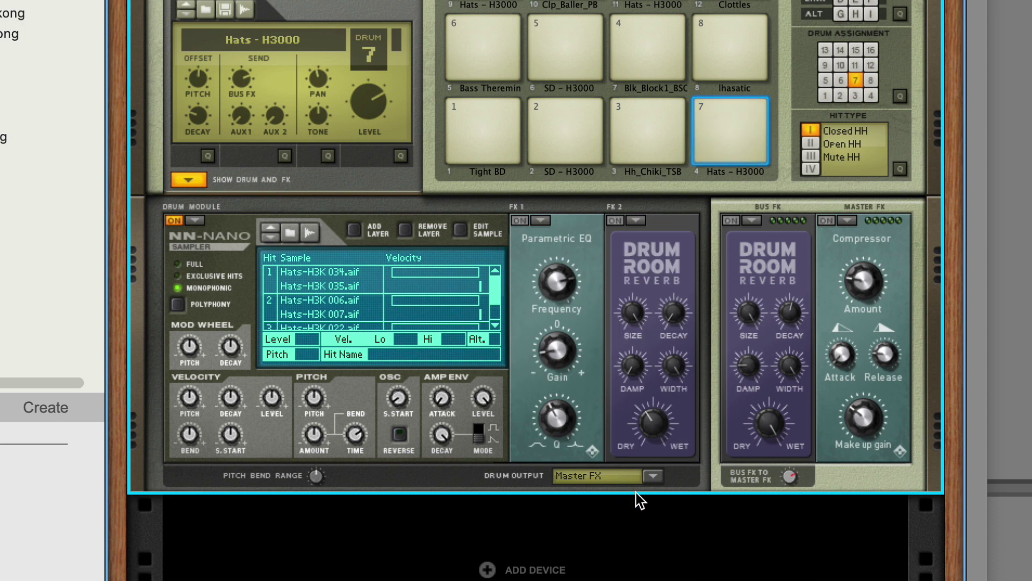
left_click(650, 475)
left_click(681, 535)
Step: Route drums 4 (Blk_Block1_BSQ) and 8 (Ihasatic) to Output 5–6
left_click(648, 46)
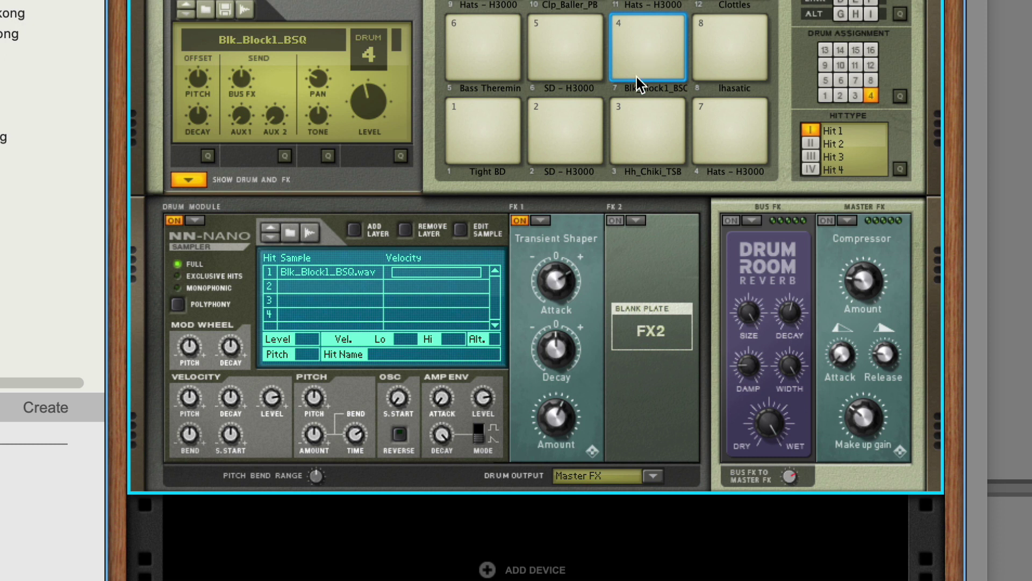
left_click(647, 476)
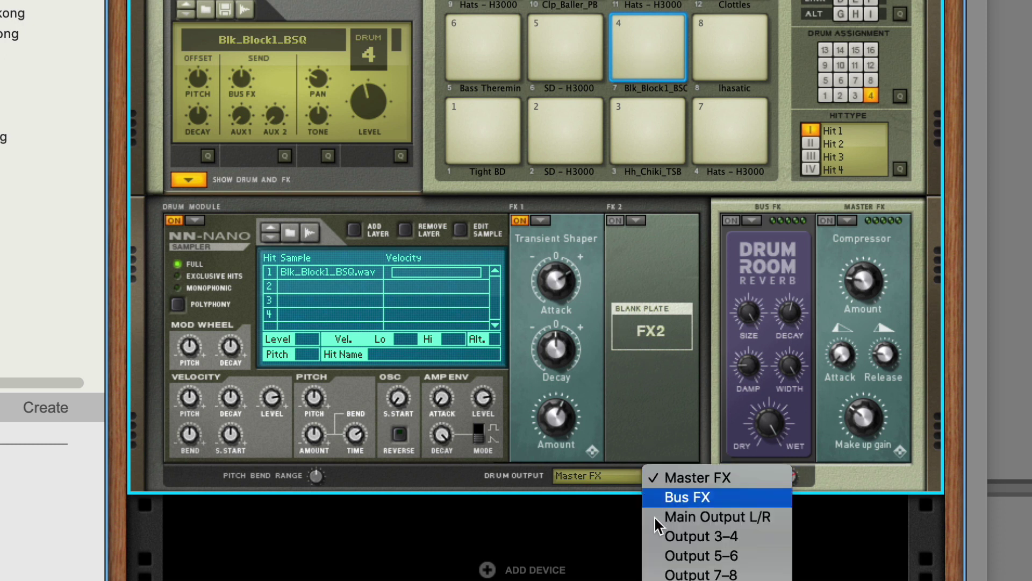
left_click(672, 556)
left_click(712, 31)
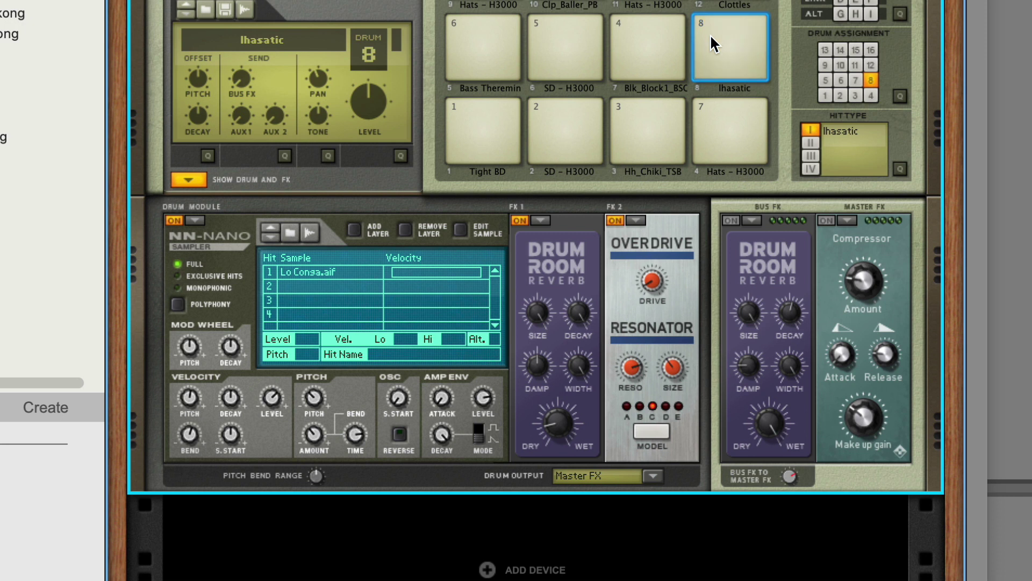
left_click(653, 473)
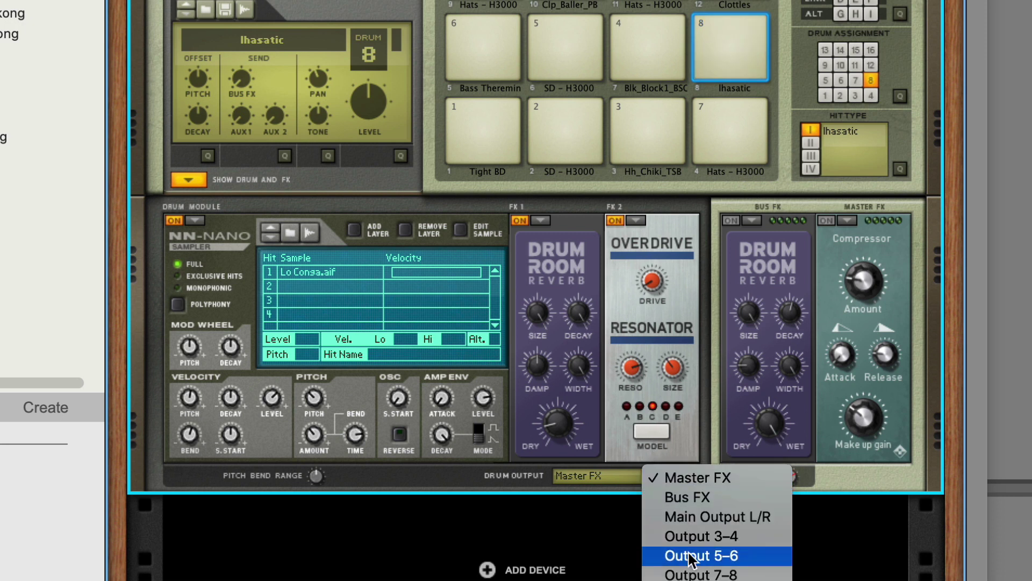
left_click(669, 555)
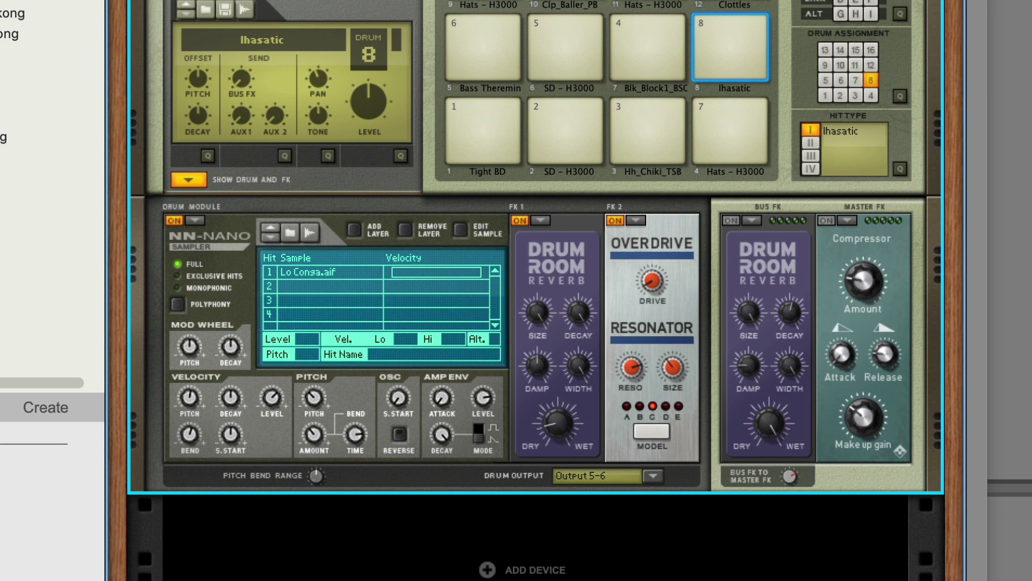
Step: Select pads 1, 2, 7, 4 and 8 to confirm each pad's Drum Output setting
left_click(479, 126)
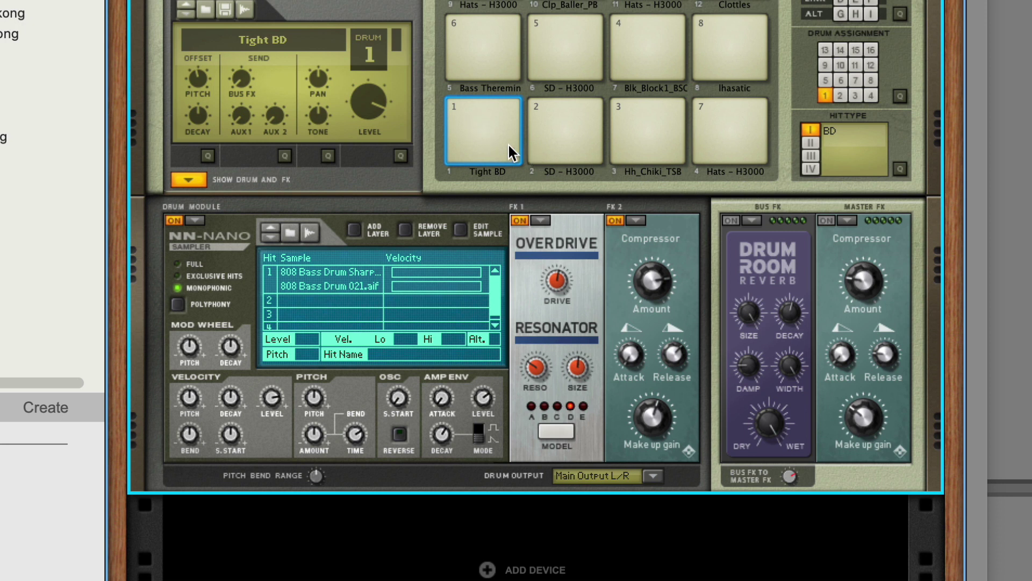
left_click(549, 125)
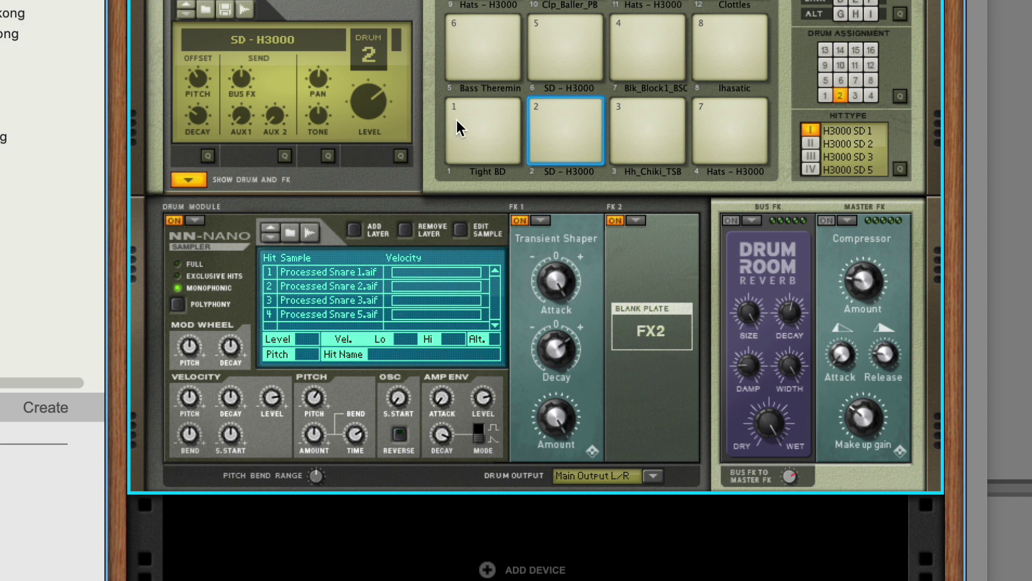
left_click(456, 134)
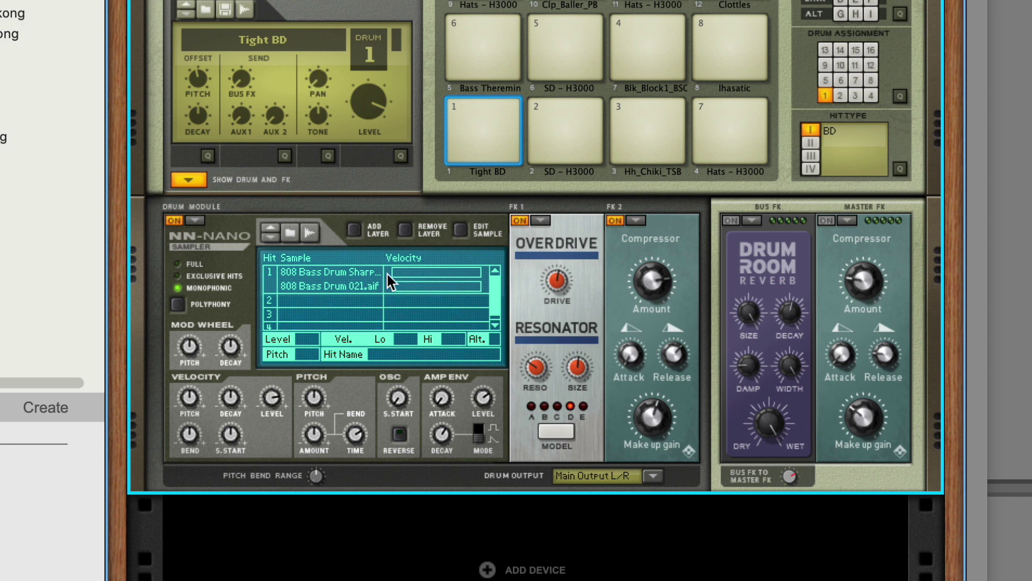
left_click(540, 144)
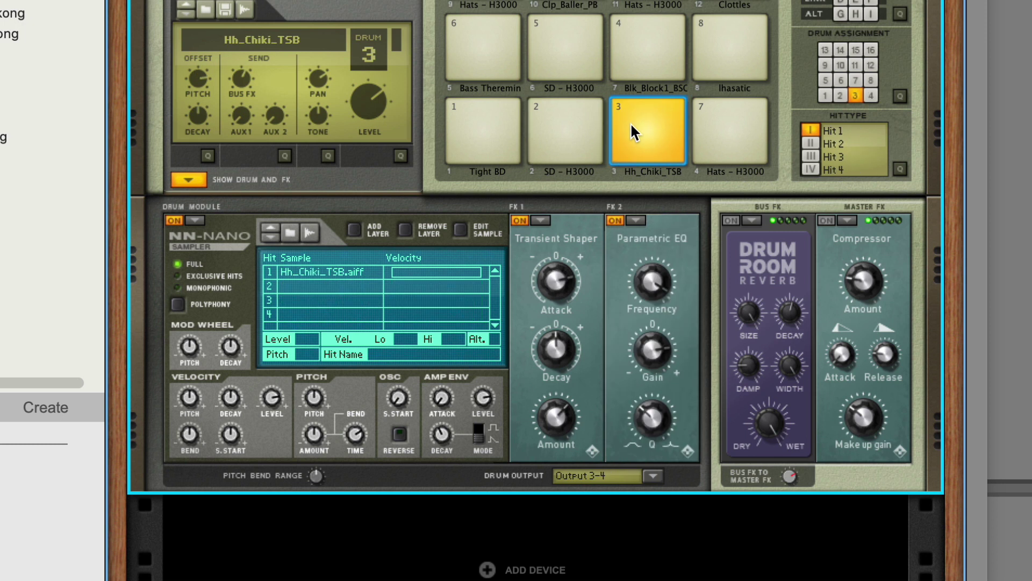
left_click(701, 115)
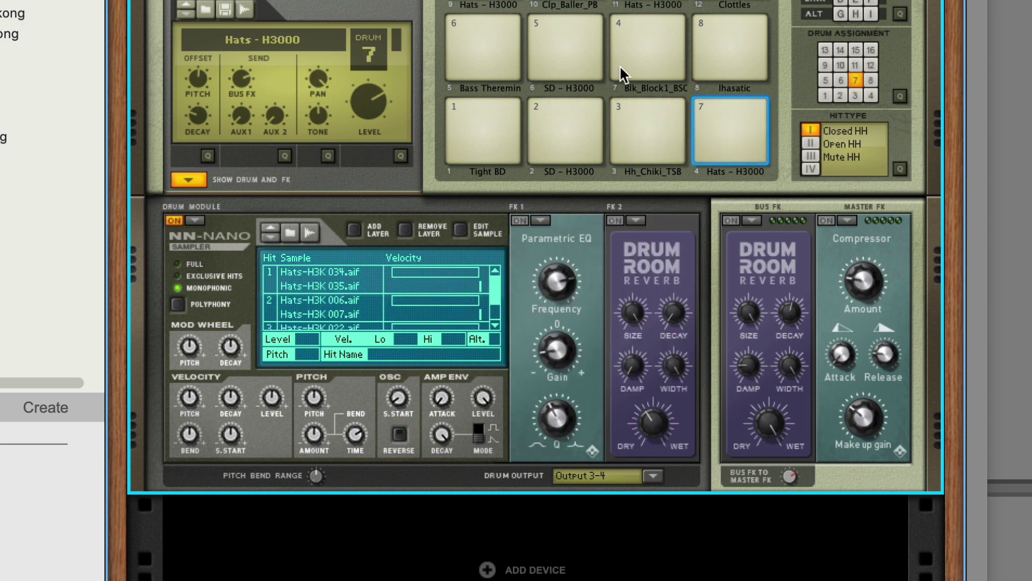
left_click(643, 49)
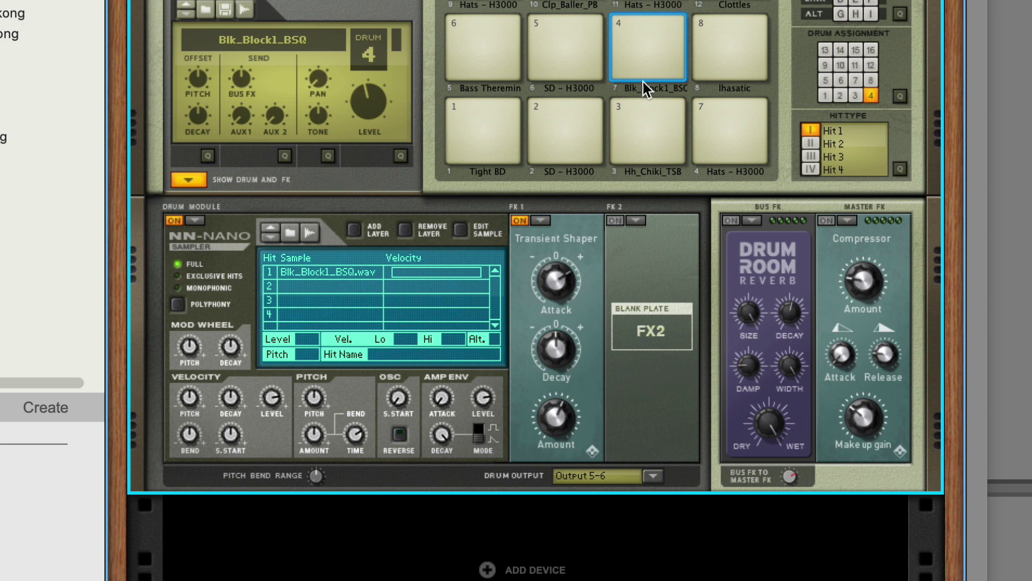
left_click(712, 32)
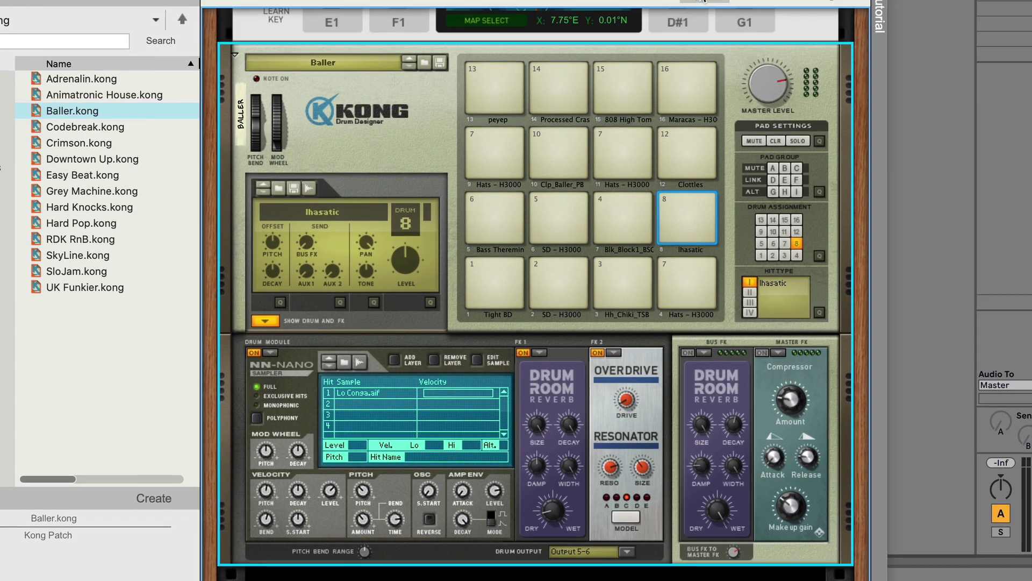
Step: Flip the rack to its back panel and scroll up toward the Beat Map device
key("Tab")
scroll(471, 419, "up", 3)
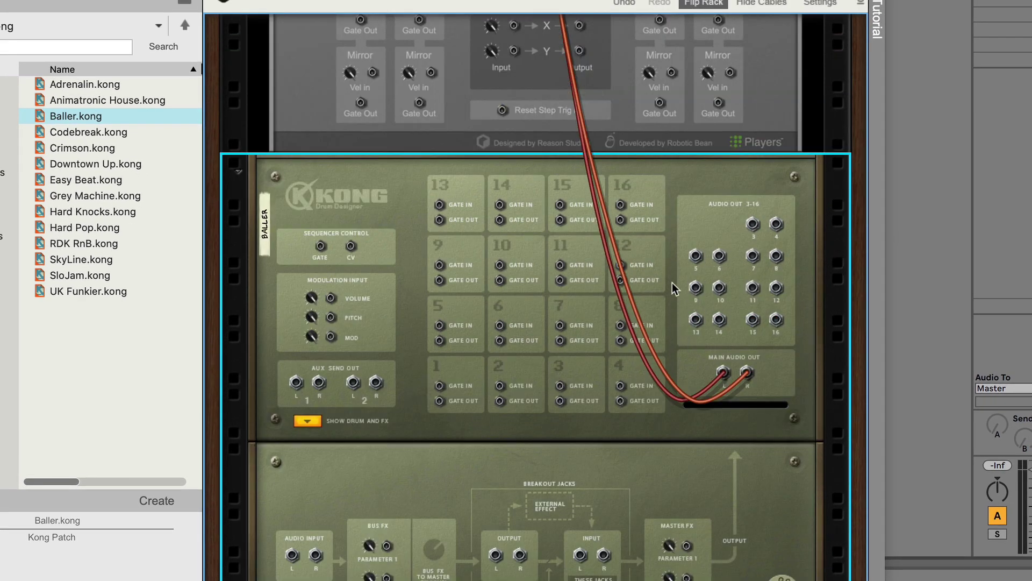
scroll(703, 286, "up", 1)
scroll(704, 291, "up", 3)
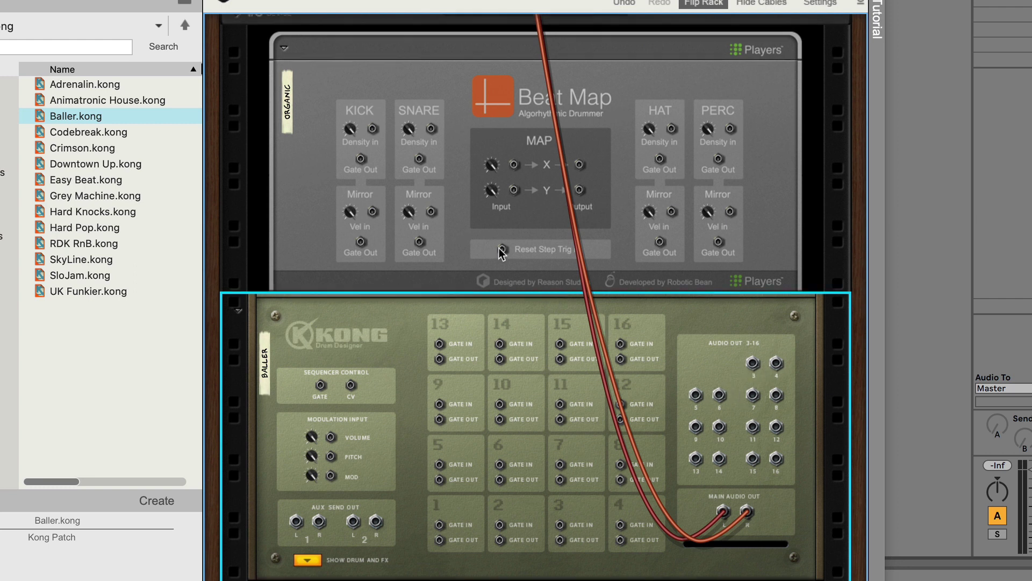
Step: Expand the I/O device and cable Kong's Audio Out 3–6 to I/O host outputs 3–6
scroll(499, 247, "up", 1)
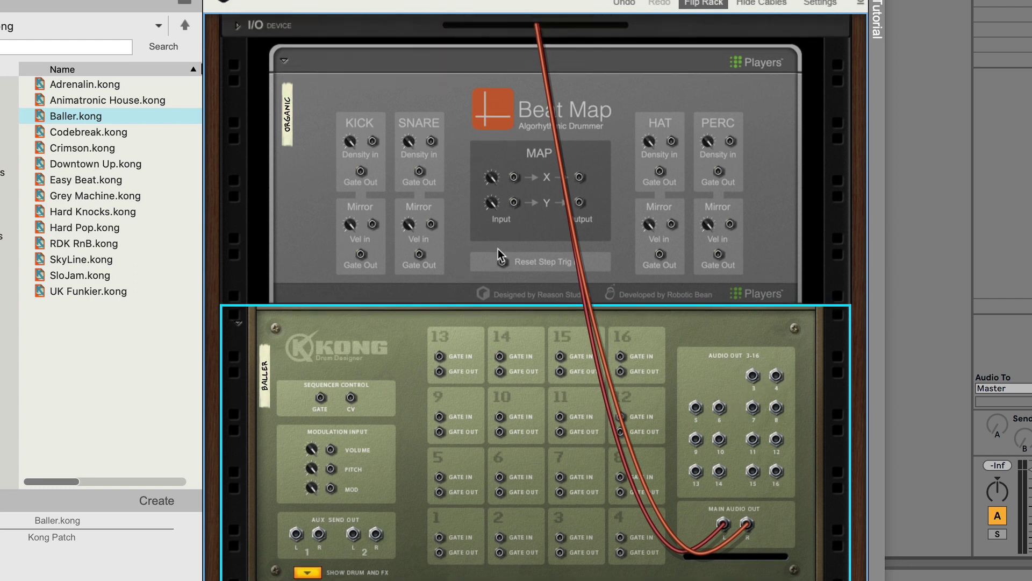
left_click(235, 24)
left_click(238, 30)
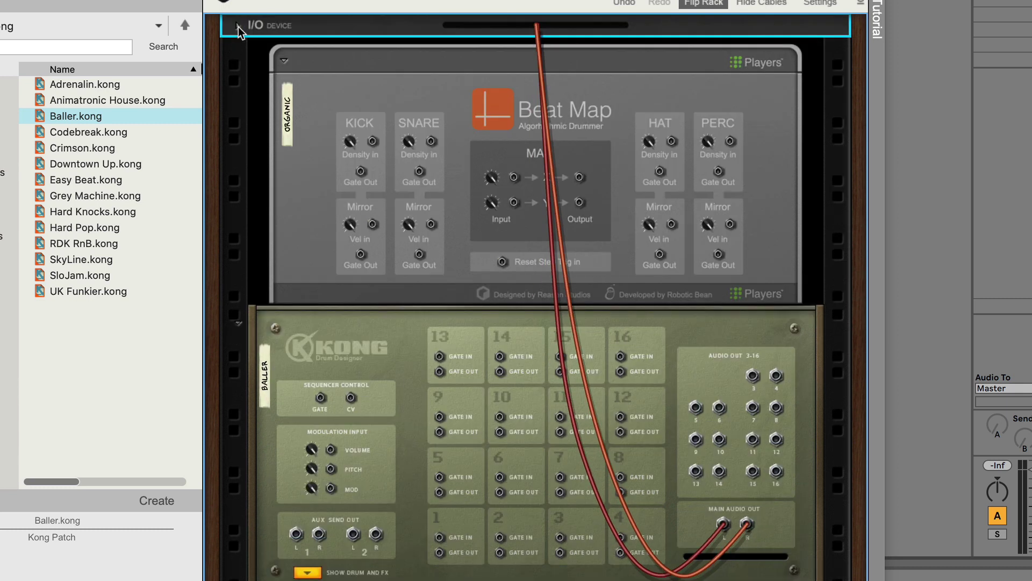
left_click(237, 25)
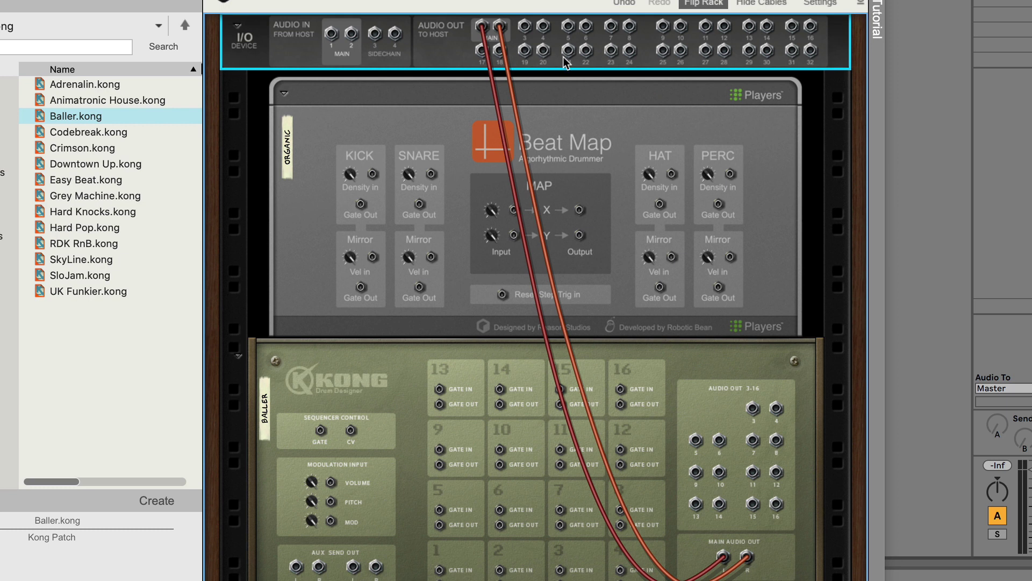
left_click_drag(758, 409, 524, 26)
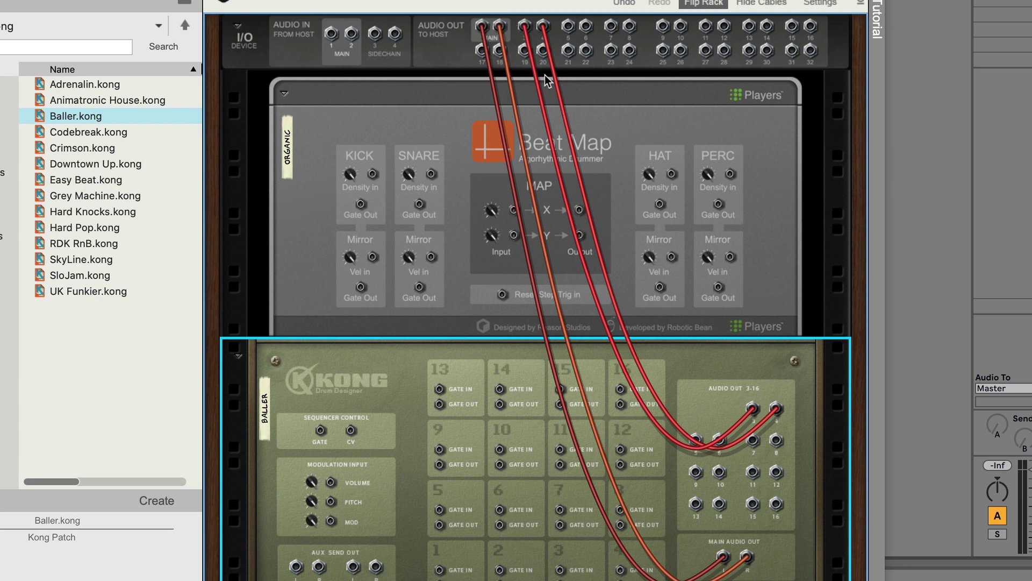
left_click_drag(696, 440, 567, 26)
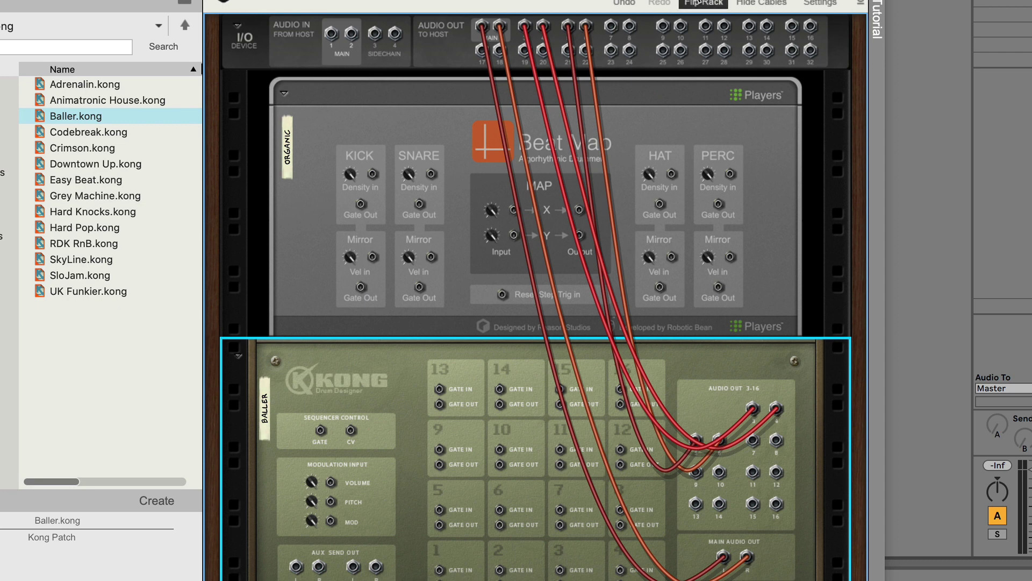
Step: Flip the rack to the front and turn off 3-4 To Main on the I/O device
left_click(699, 3)
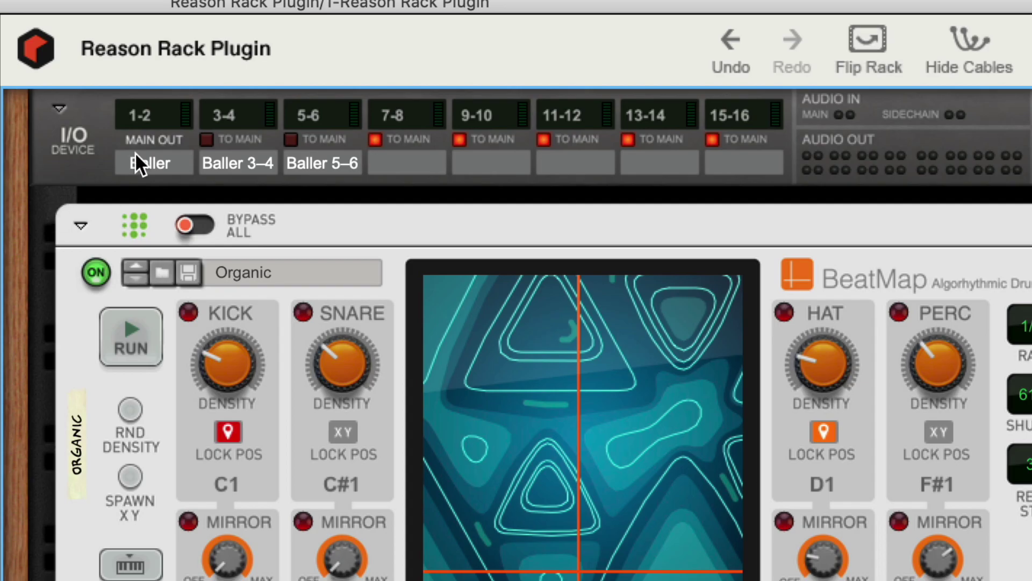
left_click(206, 139)
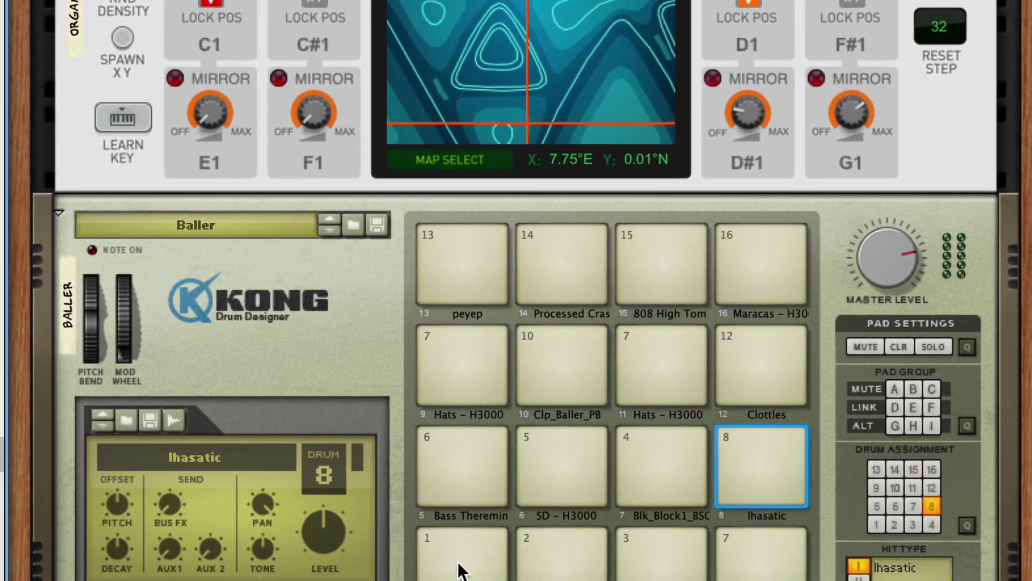
Step: Audition pads 1 and 2, raising then lowering the Bus FX to Master FX amount
left_click(457, 497)
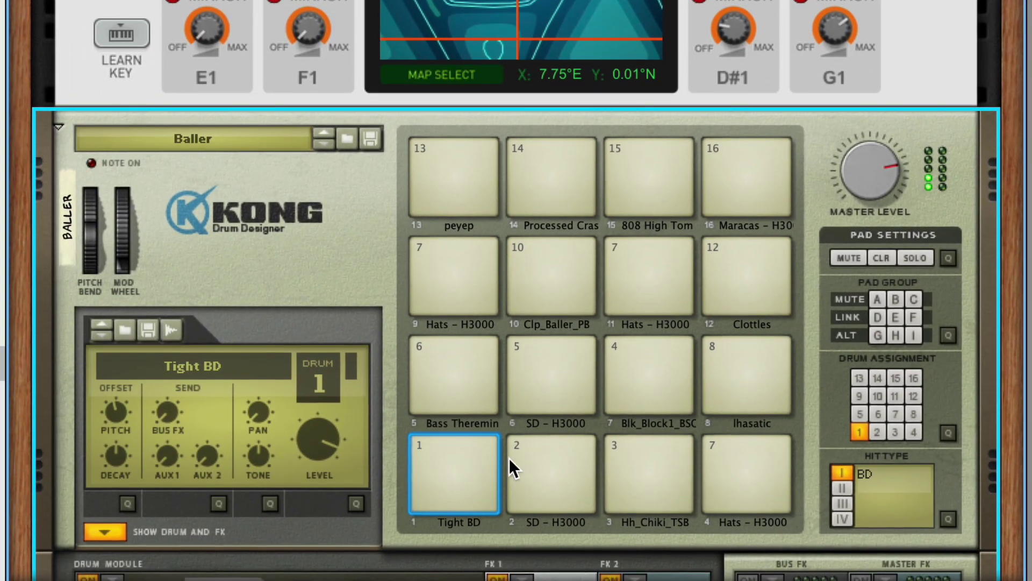
left_click(554, 472)
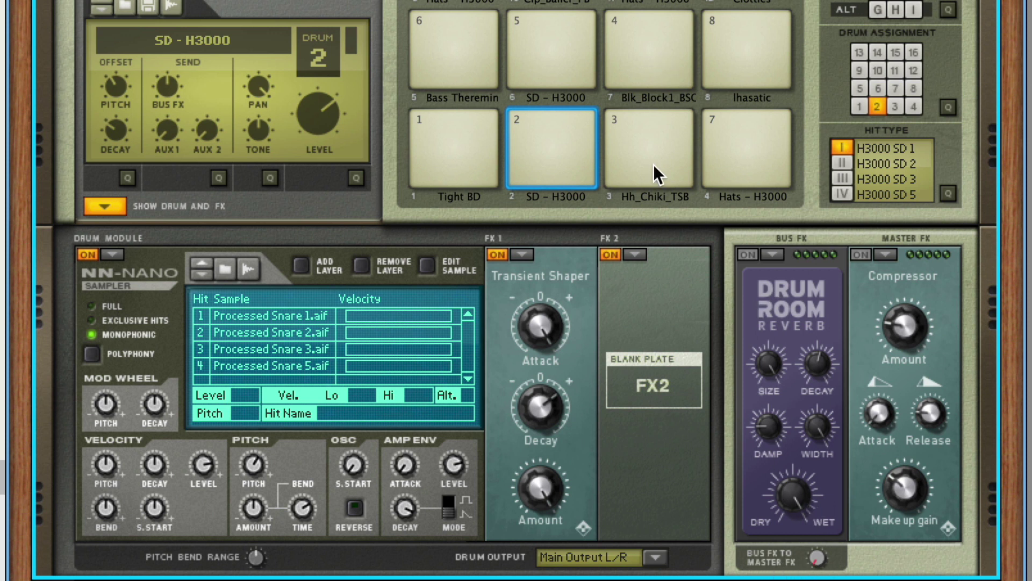
left_click_drag(813, 558, 816, 514)
left_click(672, 60)
left_click(668, 159)
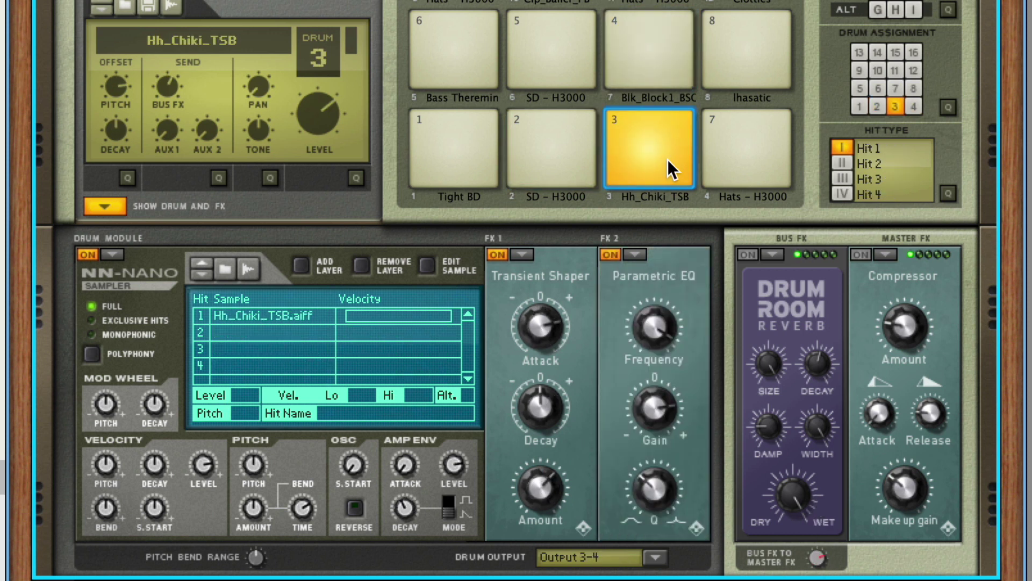
left_click(672, 78)
left_click_drag(817, 554, 817, 575)
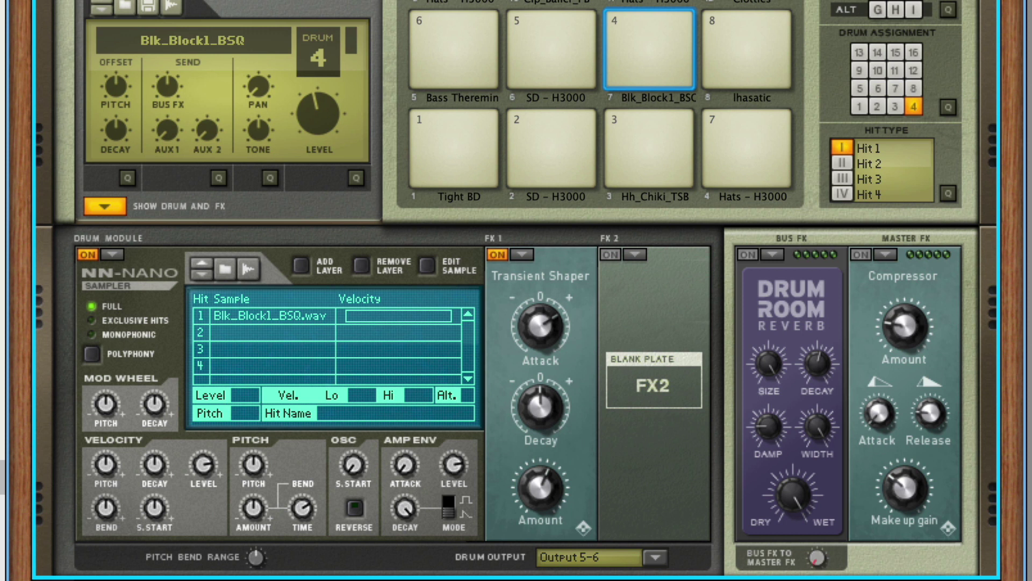
Step: Audition pads 3, 4, 8 and 7 in a quick repeated sequence
left_click(610, 116)
left_click(653, 51)
left_click(710, 70)
left_click(716, 118)
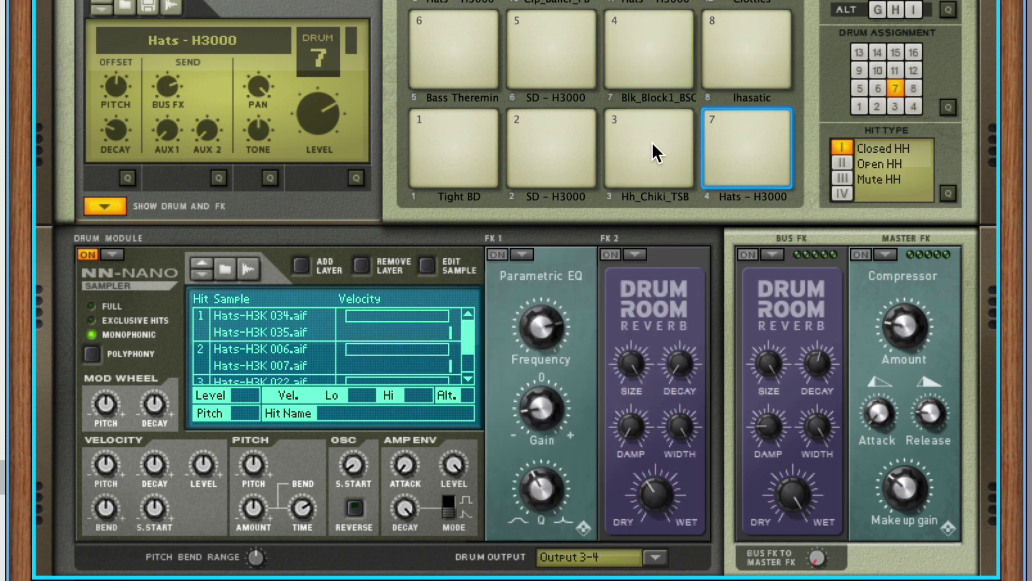
left_click(652, 143)
left_click(685, 63)
left_click(720, 83)
left_click(705, 120)
left_click(679, 134)
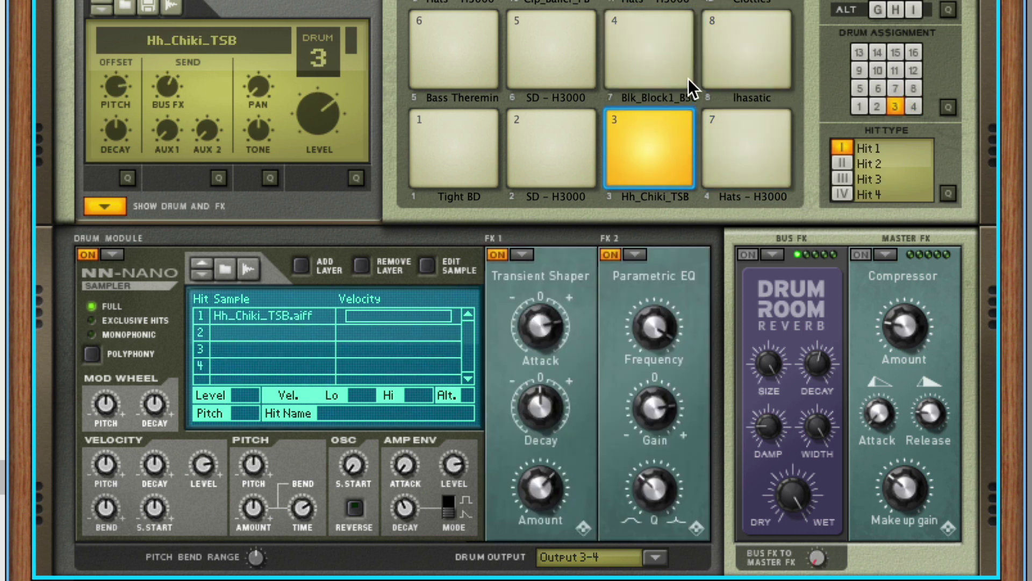
left_click(689, 78)
Step: Audition Tight BD, SD - H3000, Hh_Chiki_TSB, Ihasatic and Blk_Block1_BSQ pads
scroll(483, 131, "up", 3)
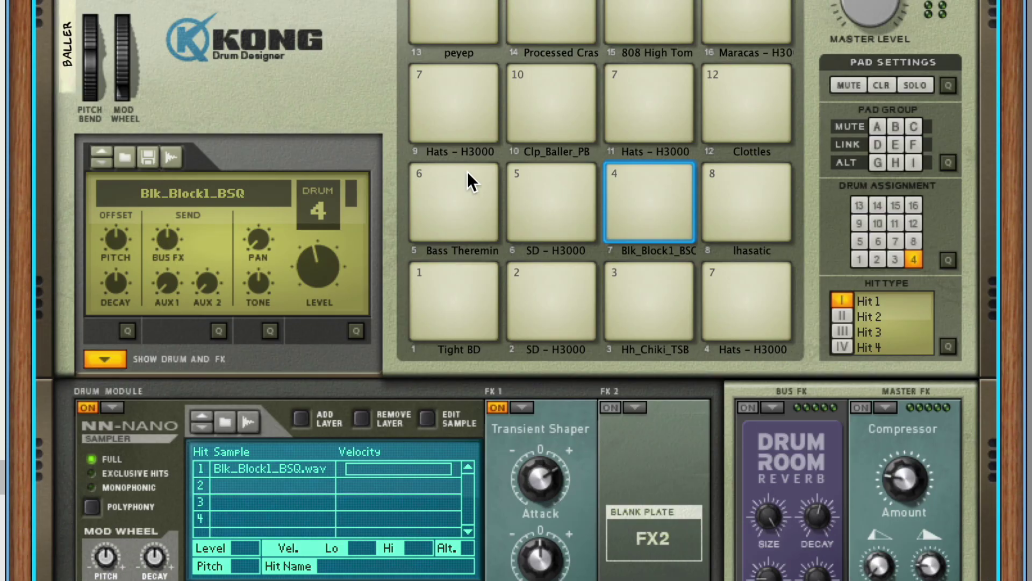
left_click(447, 280)
left_click(557, 286)
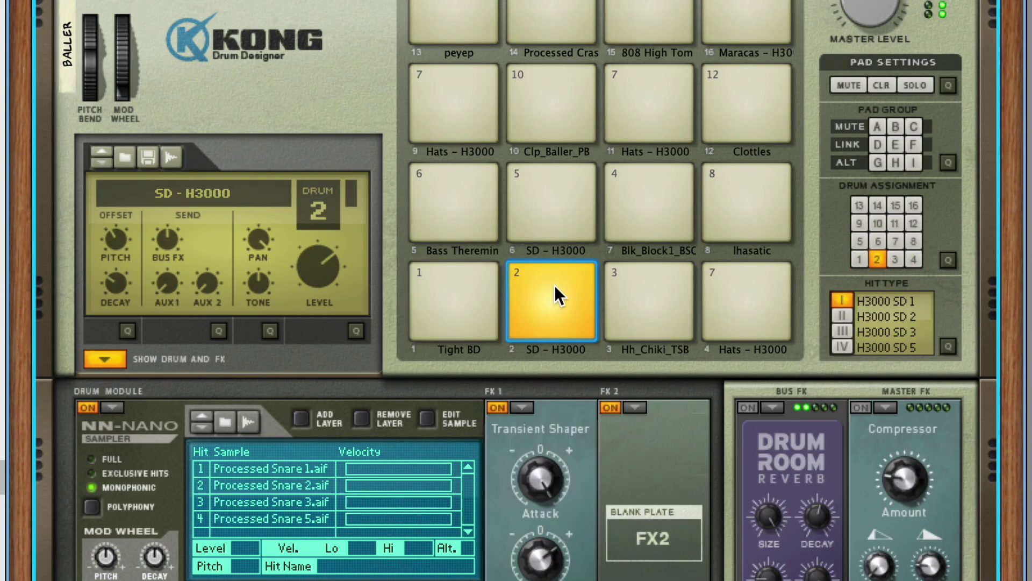
left_click(641, 285)
left_click(743, 298)
left_click(718, 196)
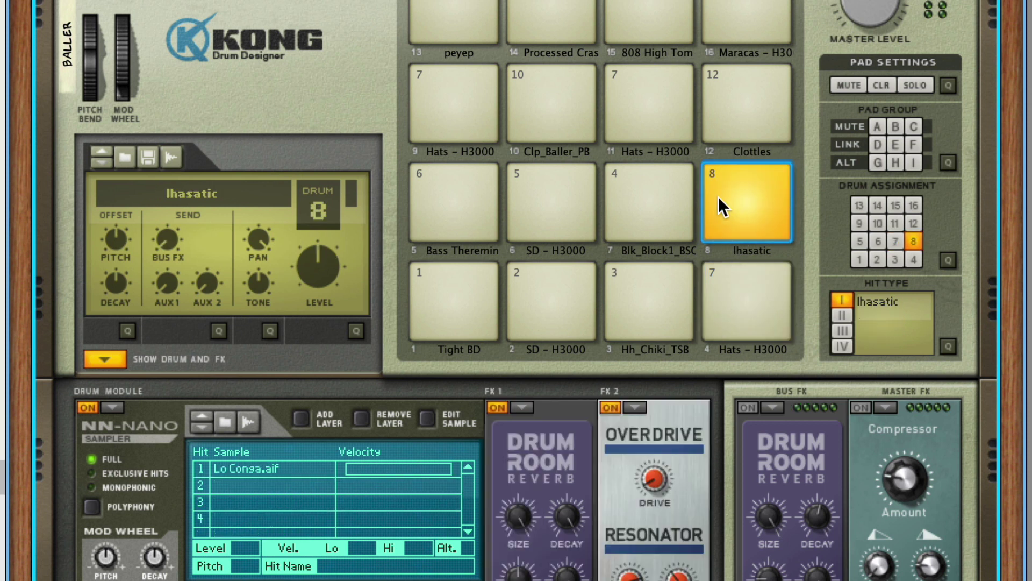
left_click(670, 195)
scroll(350, 290, "up", 6)
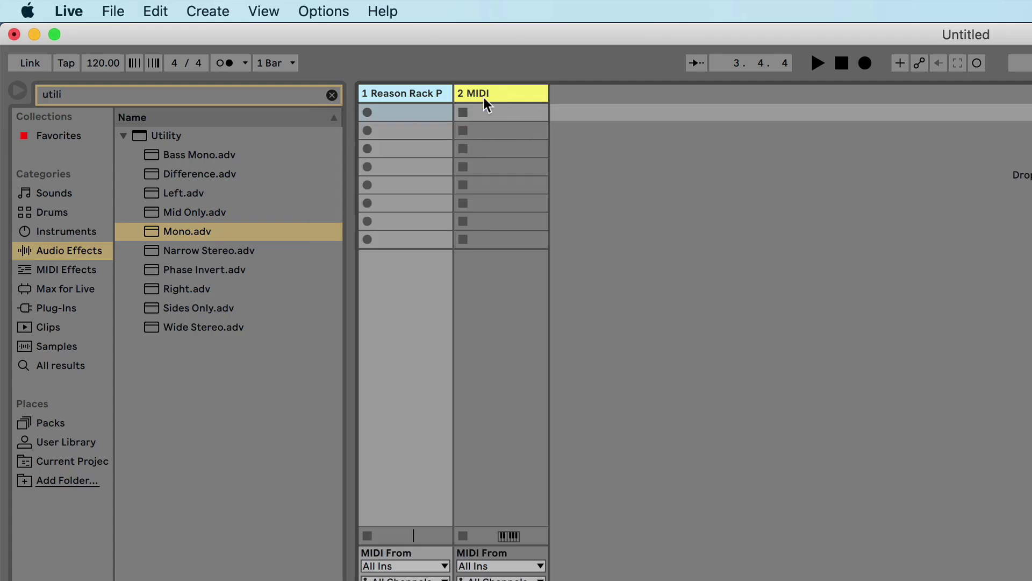
Step: Insert new audio tracks to bring the session up to six audio tracks
left_click(204, 11)
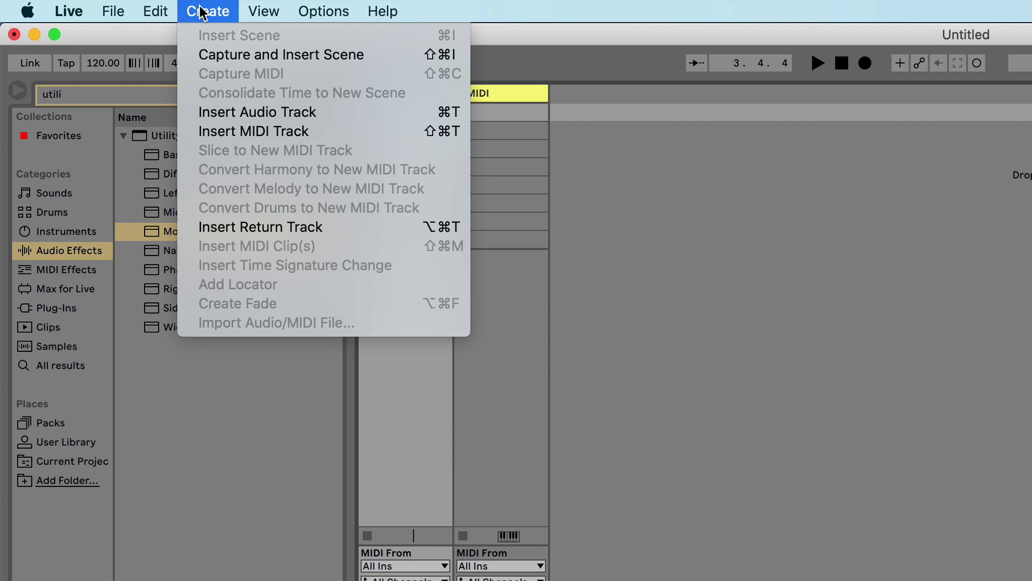
left_click(203, 12)
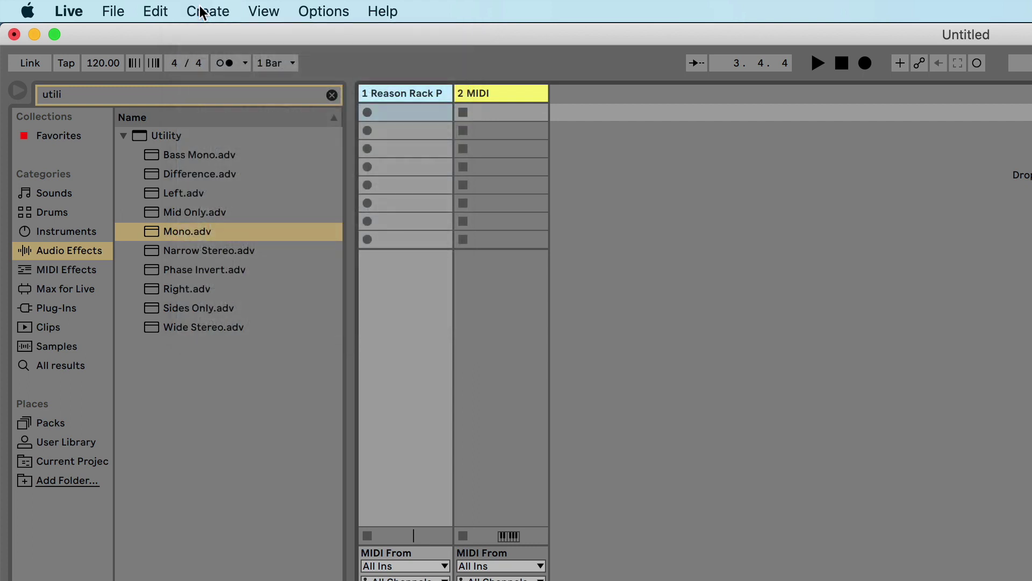
key("super+t")
key("super+t")
key("super+t")
key("super+t")
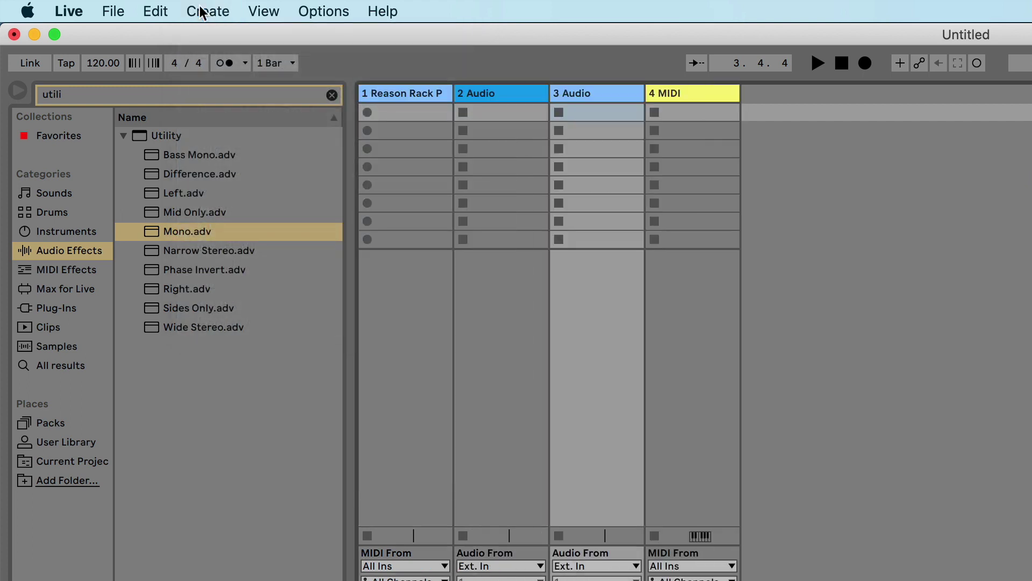
key("super+t")
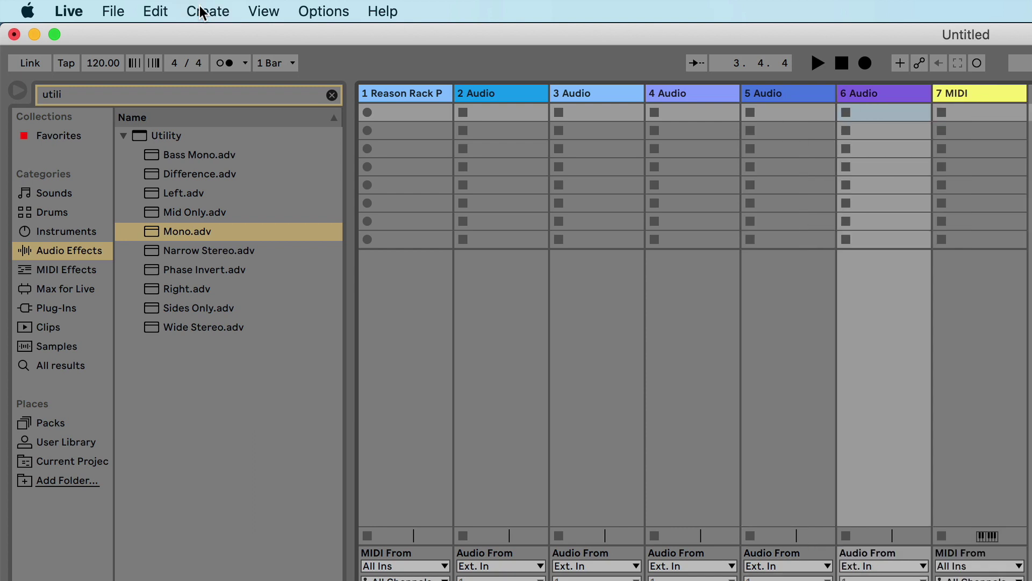
key("super+t")
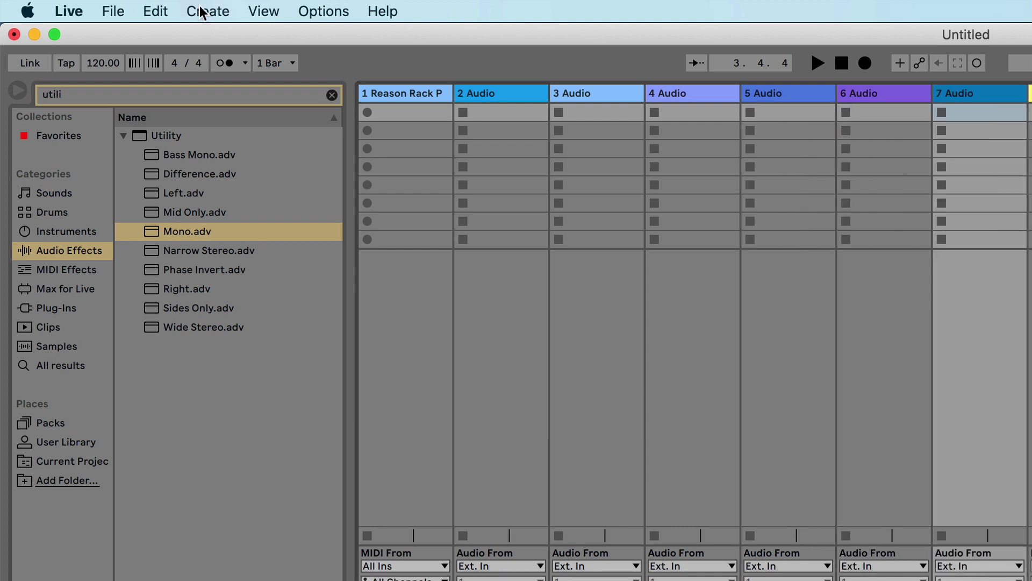
Step: Rename the first two audio tracks Kong 1 and Kong 2
left_click(482, 93)
key("super+r")
type("Kong")
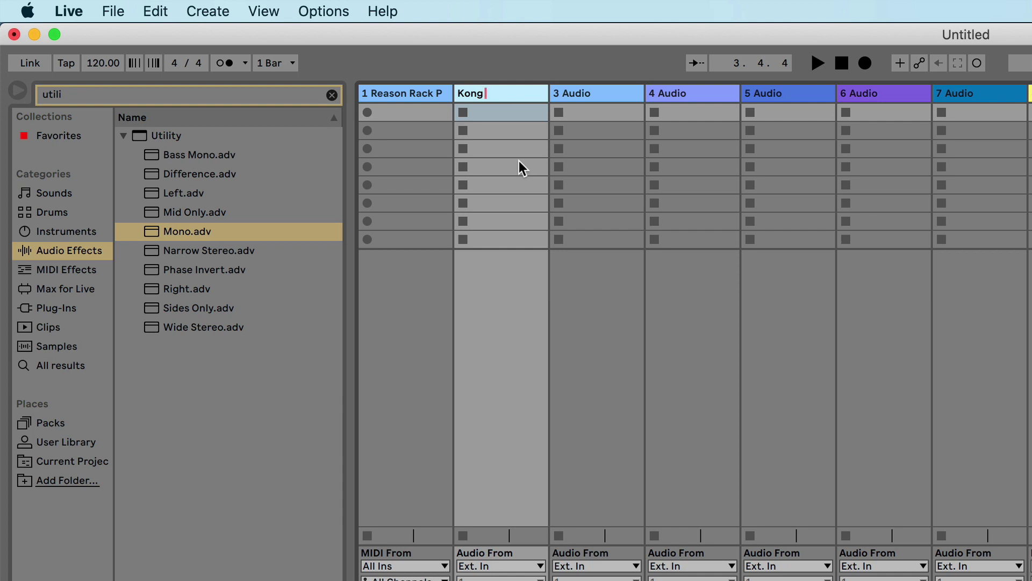
type(" 1")
key("Return")
right_click(618, 102)
left_click(634, 171)
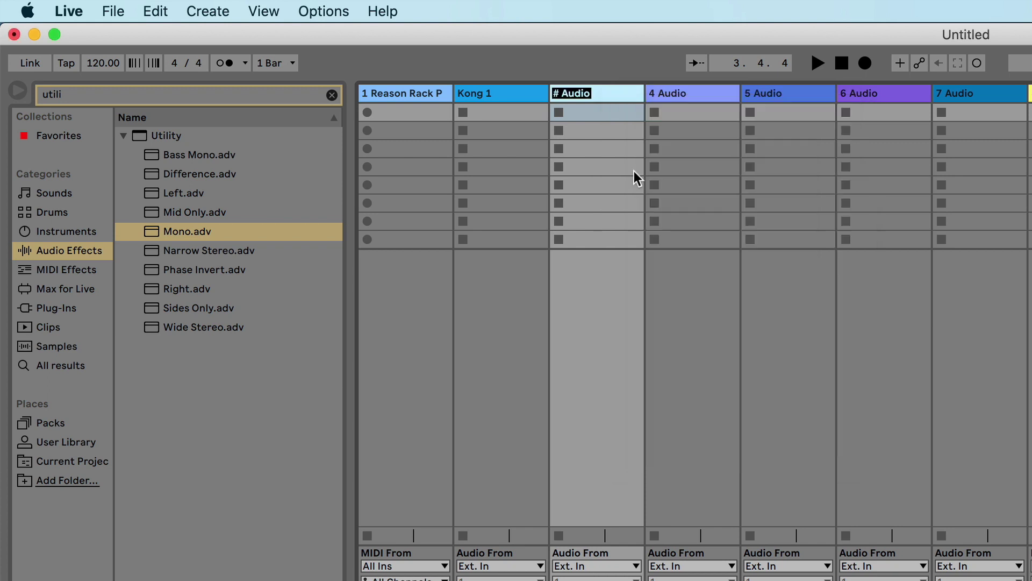
type("Kong 2")
key("Return")
Step: Name the remaining audio tracks Kong 3, Kong 4, Kong 5 and Kong 6
left_click(685, 147)
key("super+r")
type("Kong 3")
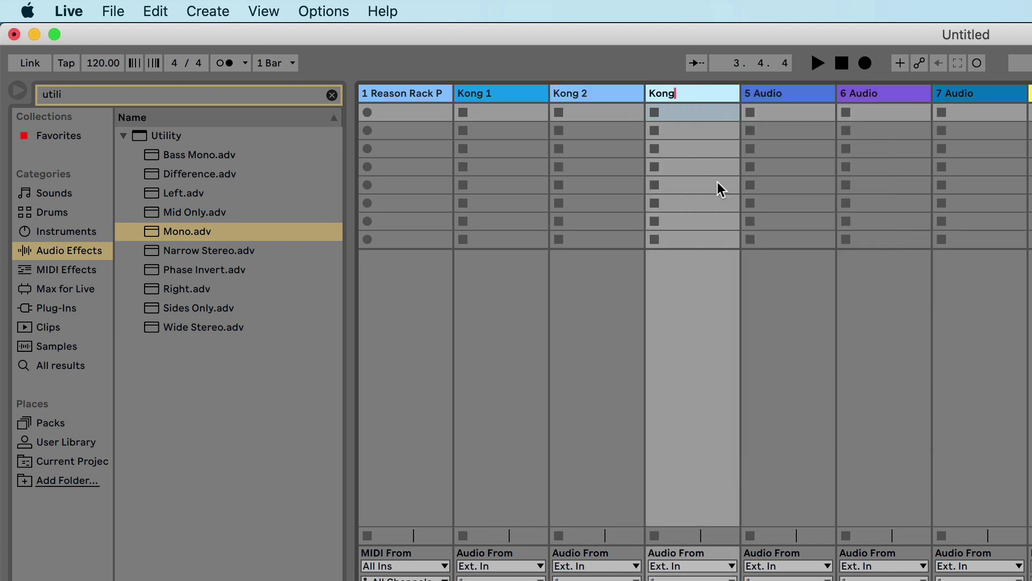
key("Tab")
type("Kong 4")
right_click(899, 94)
left_click(934, 175)
type("Kong 5")
key("Tab")
type("Kong")
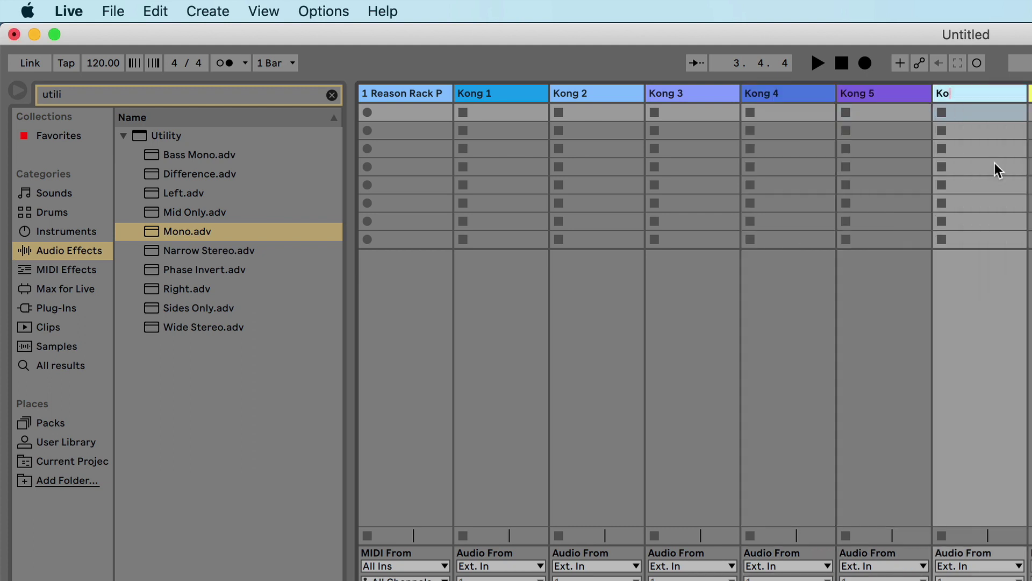
type(" 6")
key("Return")
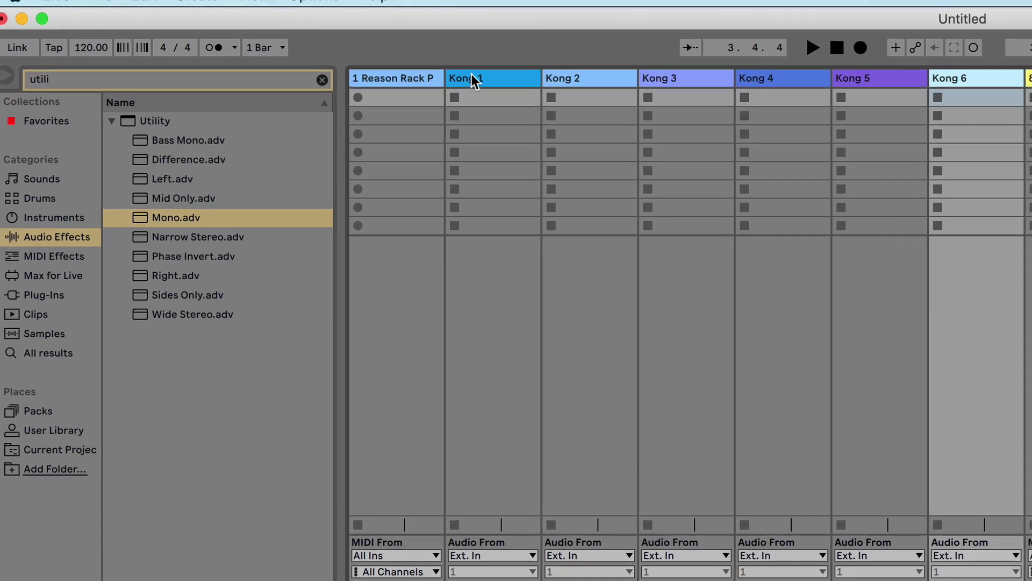
left_click(472, 78)
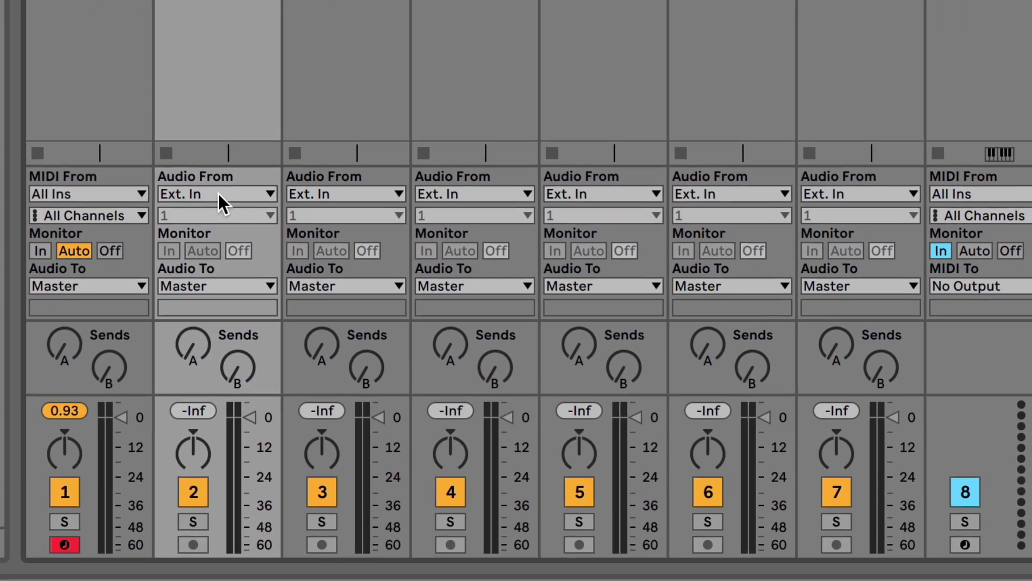
Step: Set Kong 1's Audio From to 1-Reason Rack Plugin with monitoring set to In
left_click(292, 293)
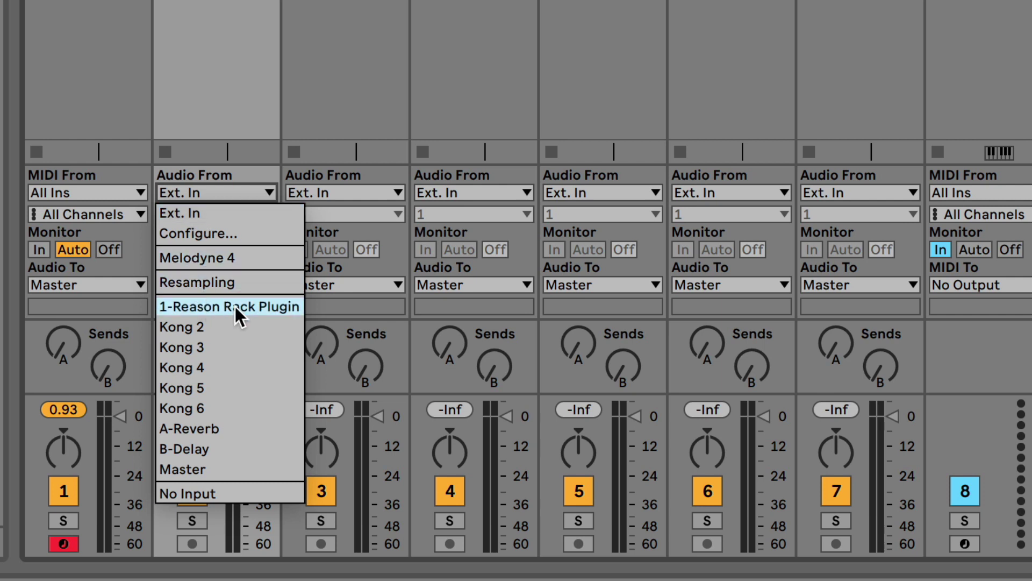
left_click(248, 307)
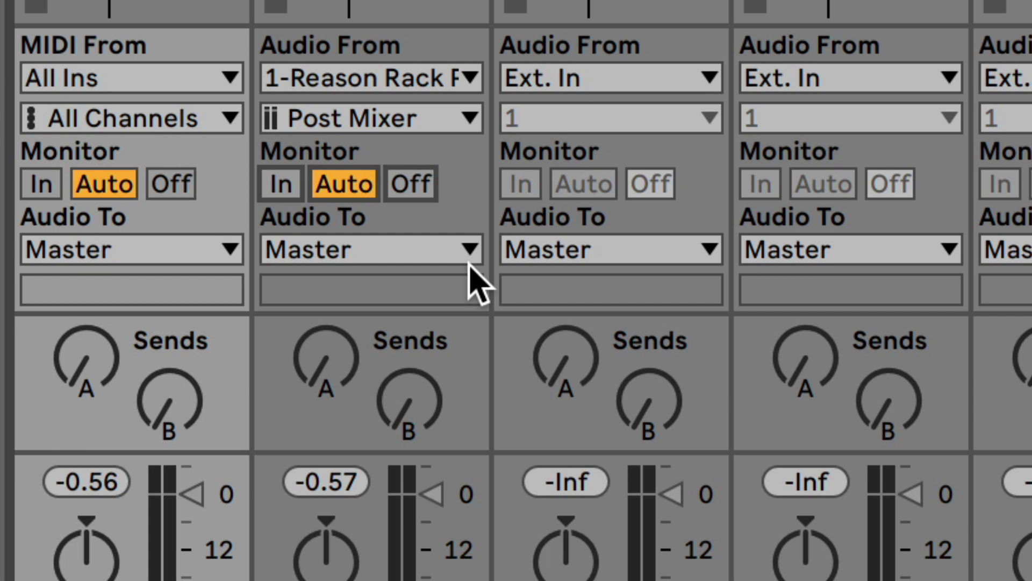
left_click(279, 198)
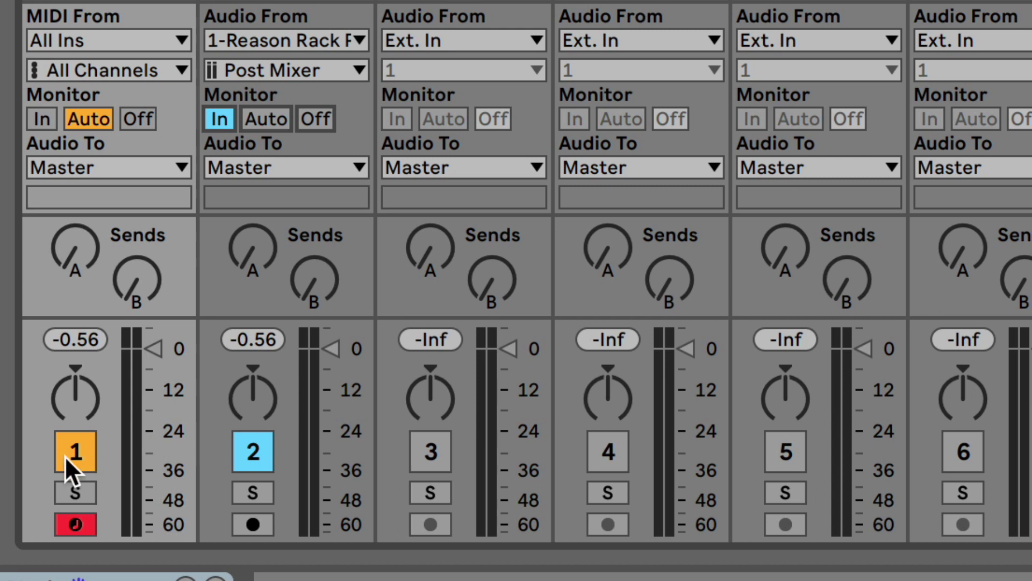
Step: Set Kong 1's input tap point to Post FX and deactivate the Reason Rack Plugin track
left_click(80, 453)
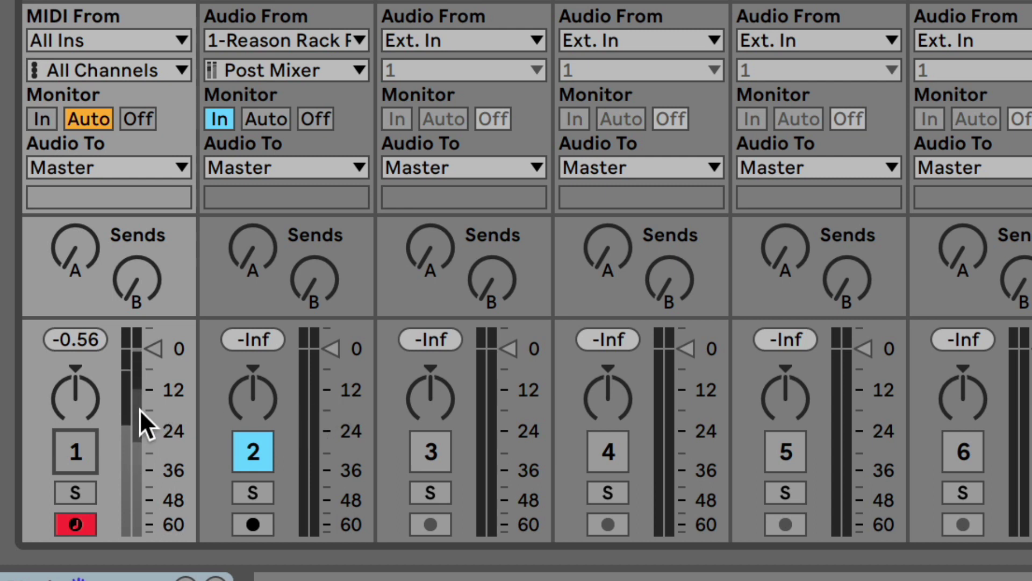
left_click(83, 452)
left_click(350, 70)
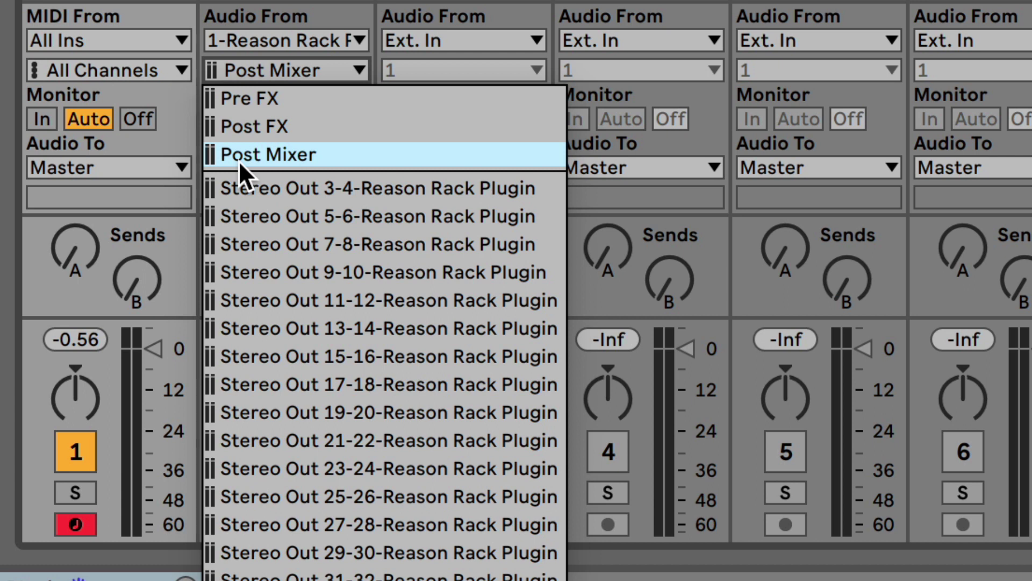
left_click(268, 126)
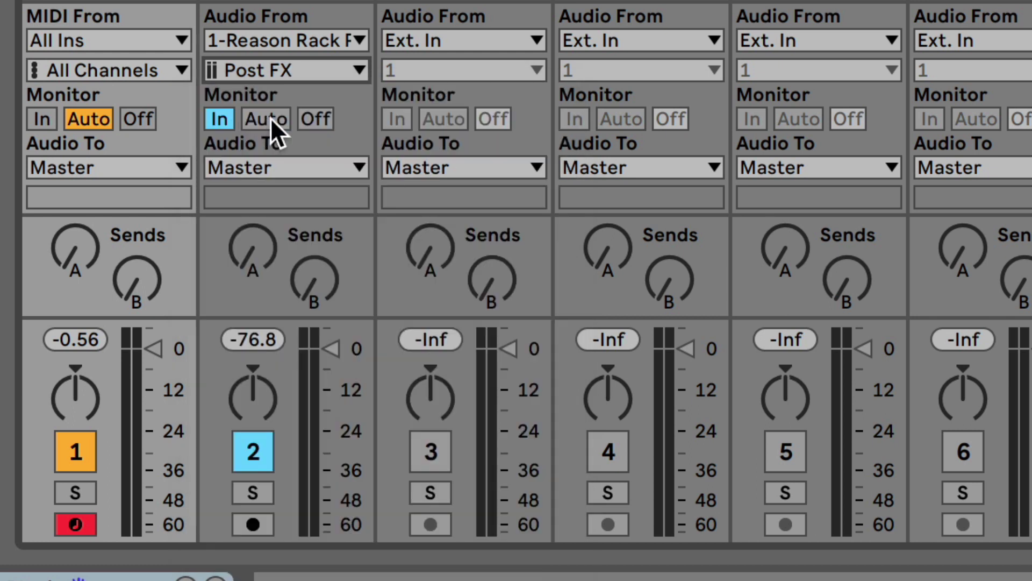
left_click(76, 443)
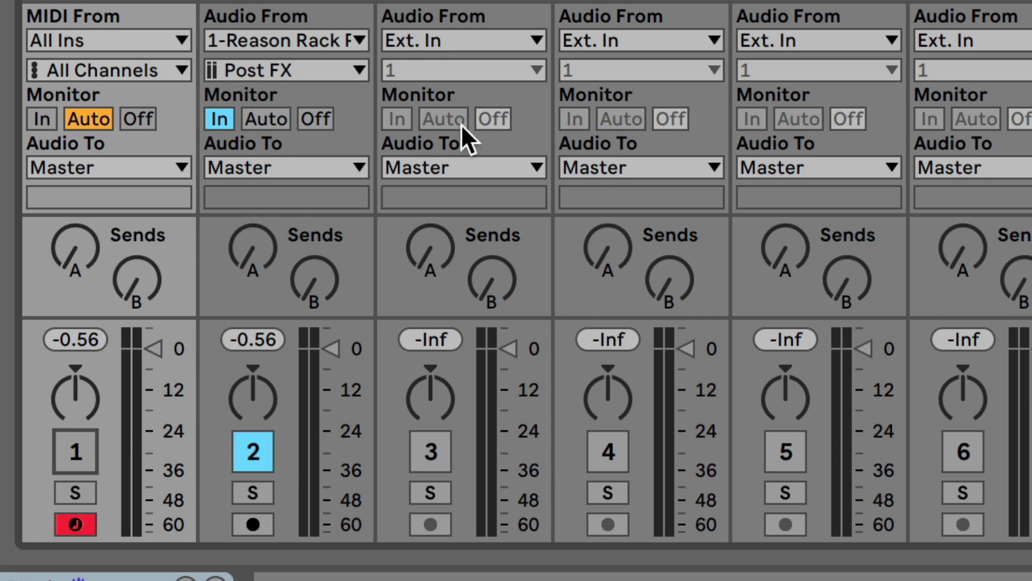
Step: Route Kong 2 from 1-Reason Rack Plugin, Post FX, with Monitor In, and switch it on
left_click(515, 42)
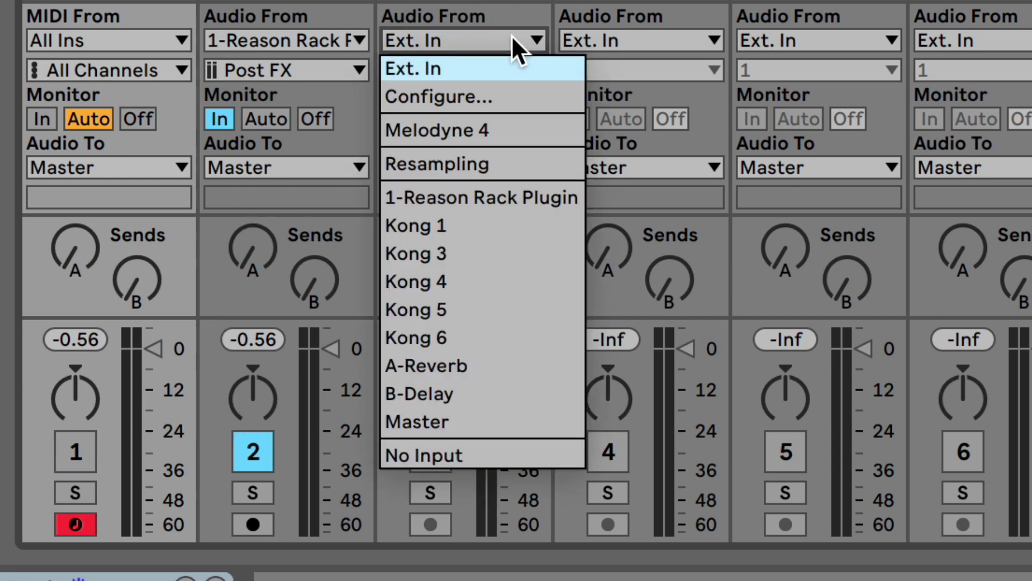
left_click(483, 197)
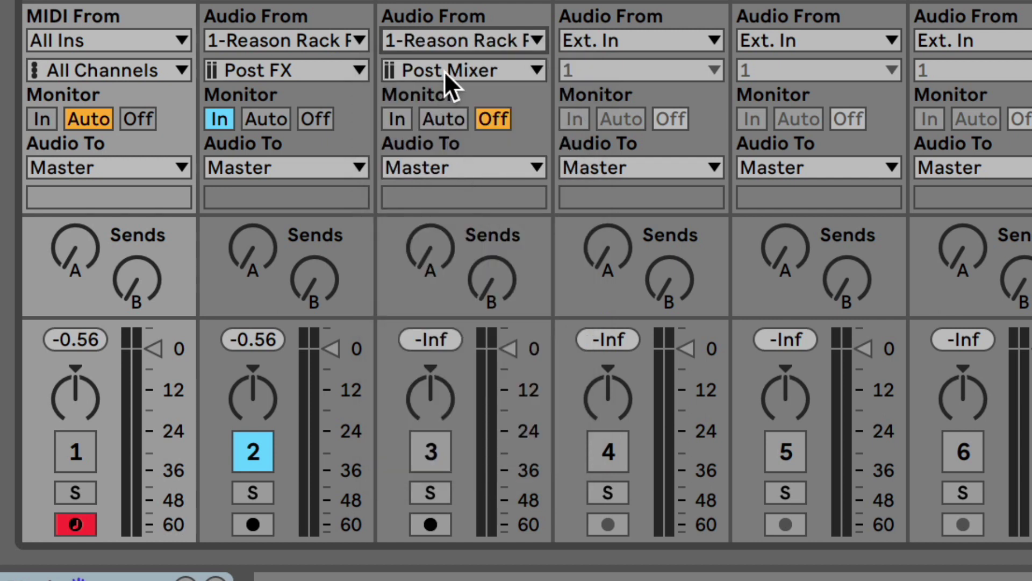
left_click(398, 117)
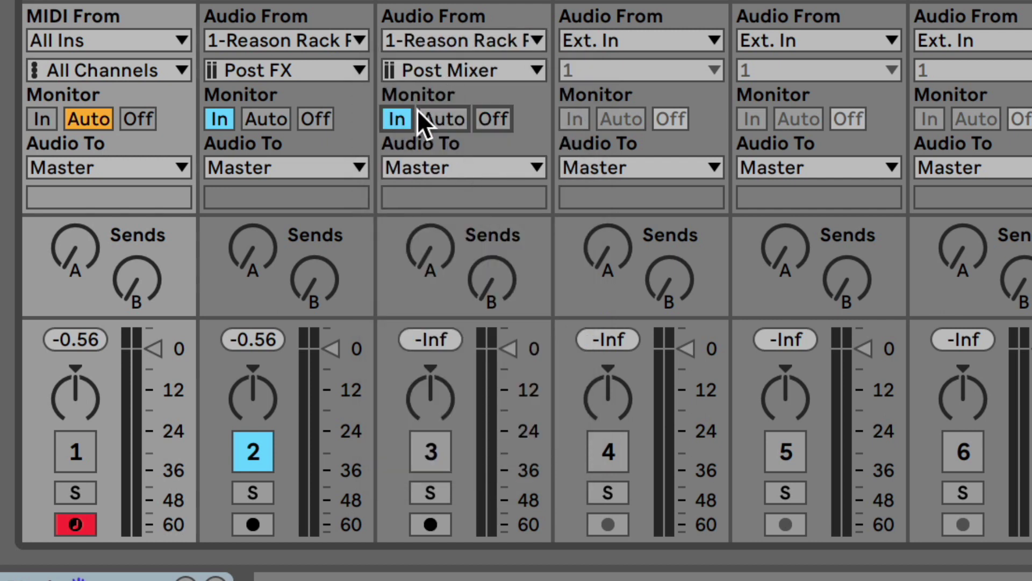
left_click(480, 71)
left_click(450, 126)
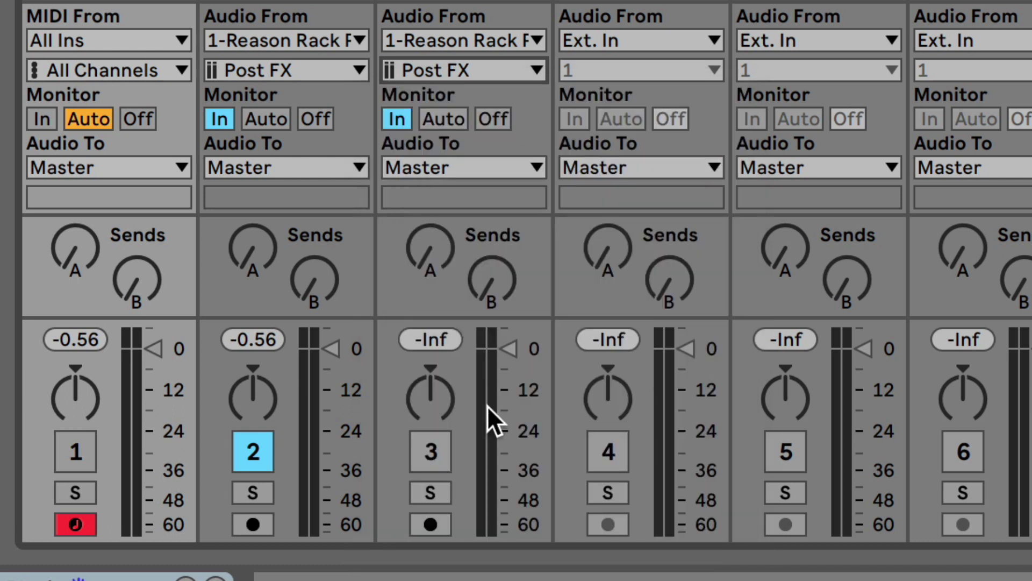
left_click(423, 465)
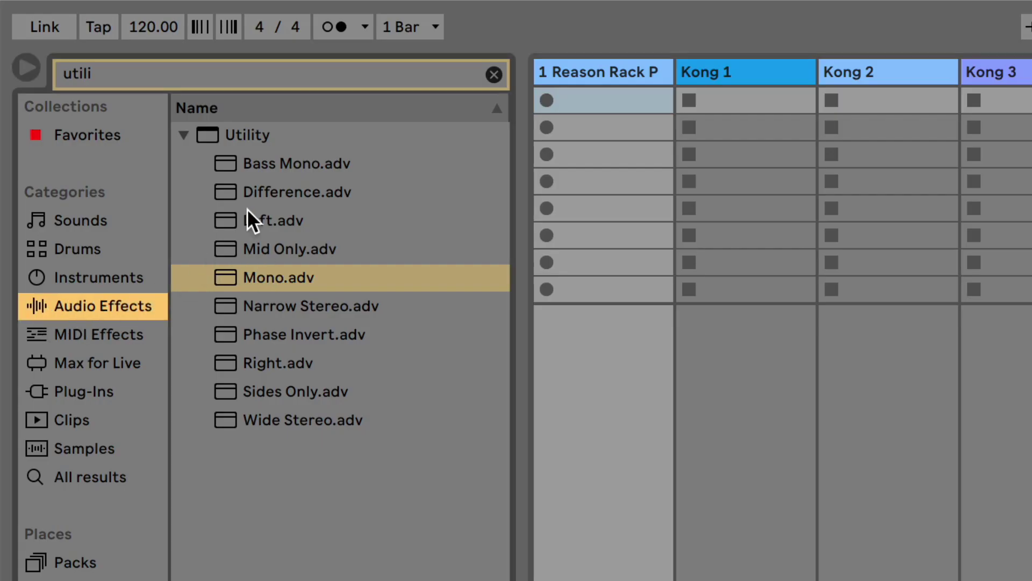
Step: Add the Mono.adv utility to Kong 1 and set its Channel Mode to Left
left_click_drag(262, 272, 759, 111)
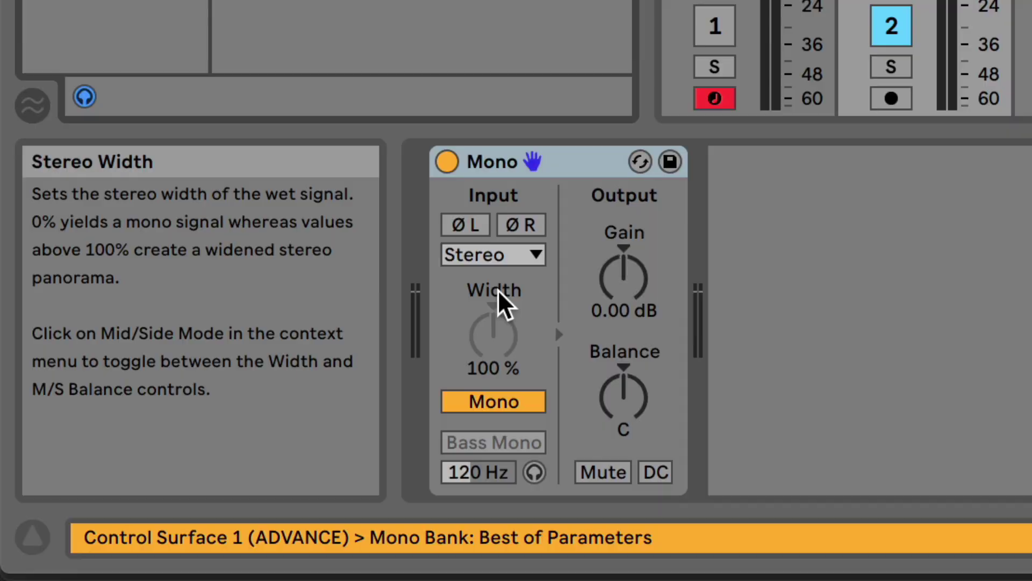
left_click(512, 260)
left_click(488, 284)
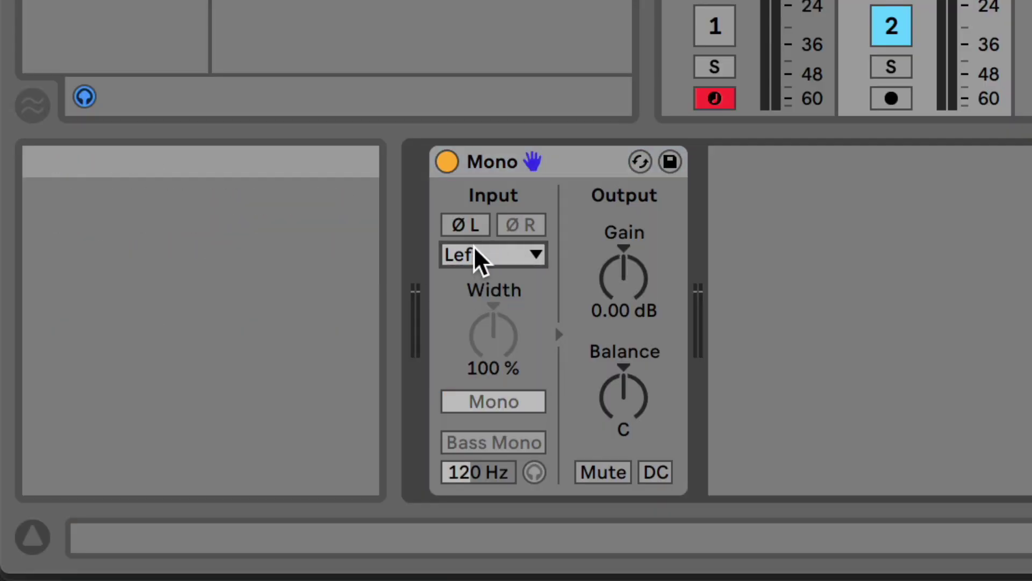
Step: Add a second Mono.adv utility to Kong 2 with Channel Mode set to Right
mouse_move(480, 257)
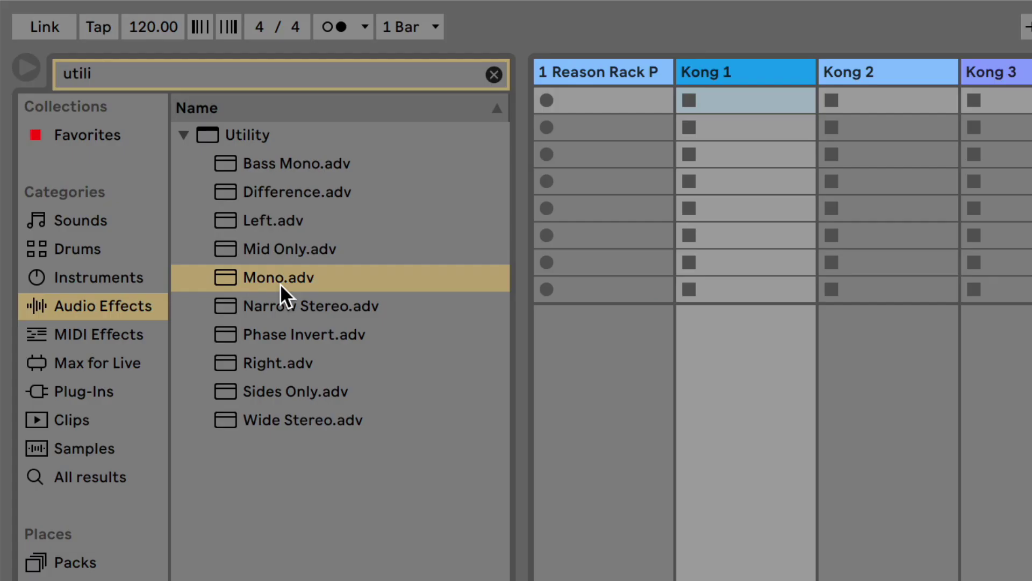
left_click_drag(279, 282, 878, 120)
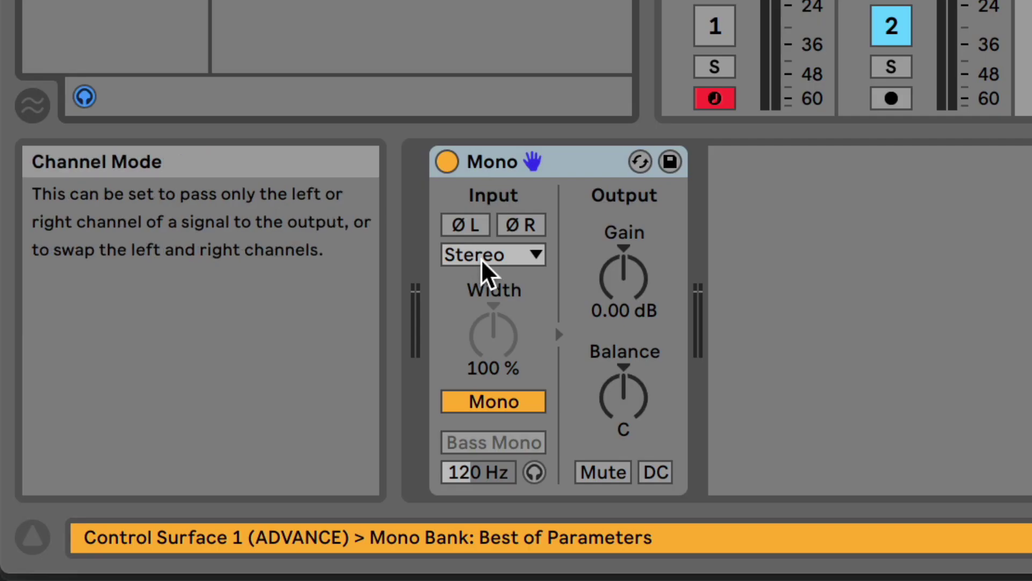
left_click(482, 261)
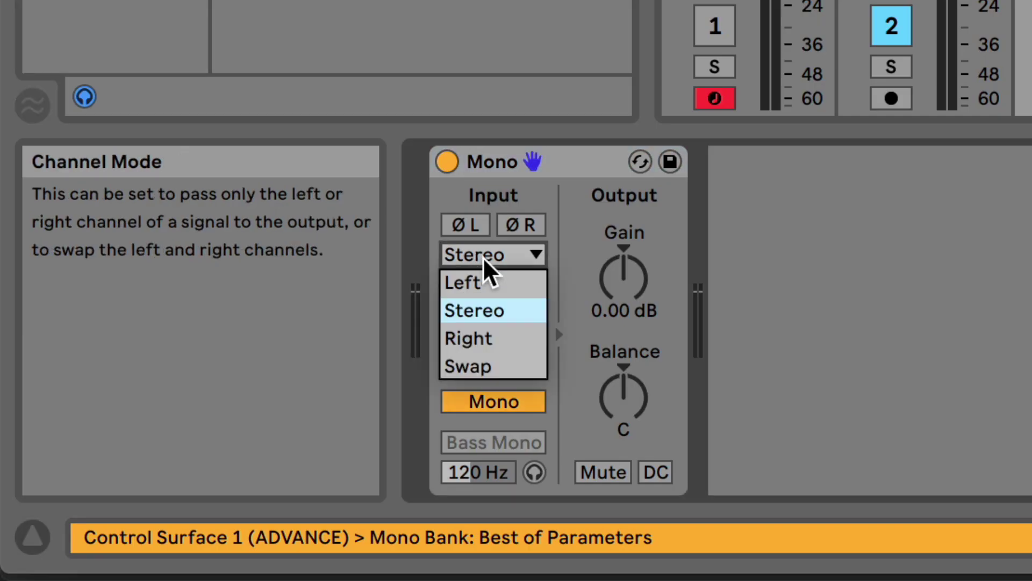
left_click(490, 340)
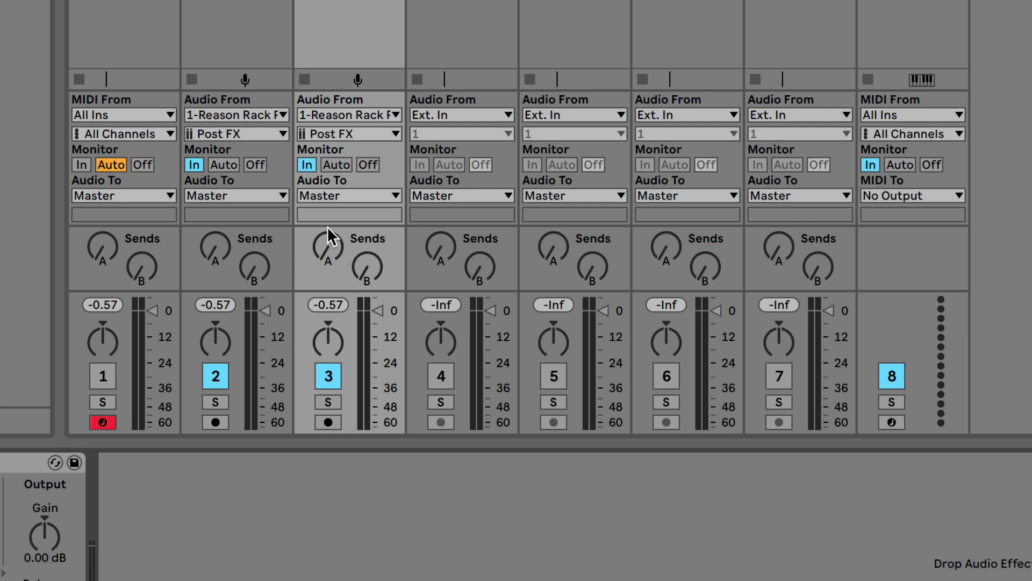
key("space")
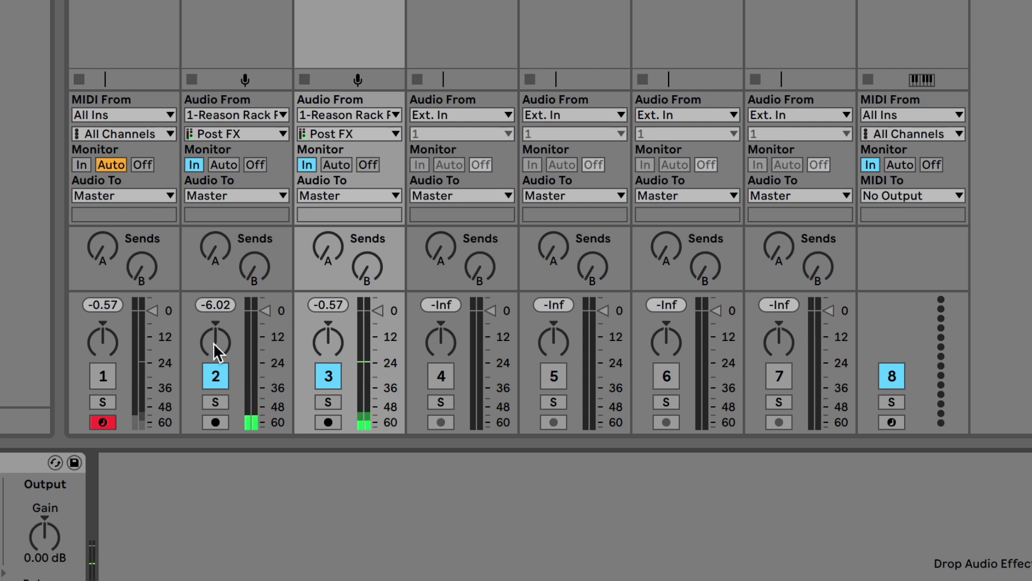
left_click(328, 377)
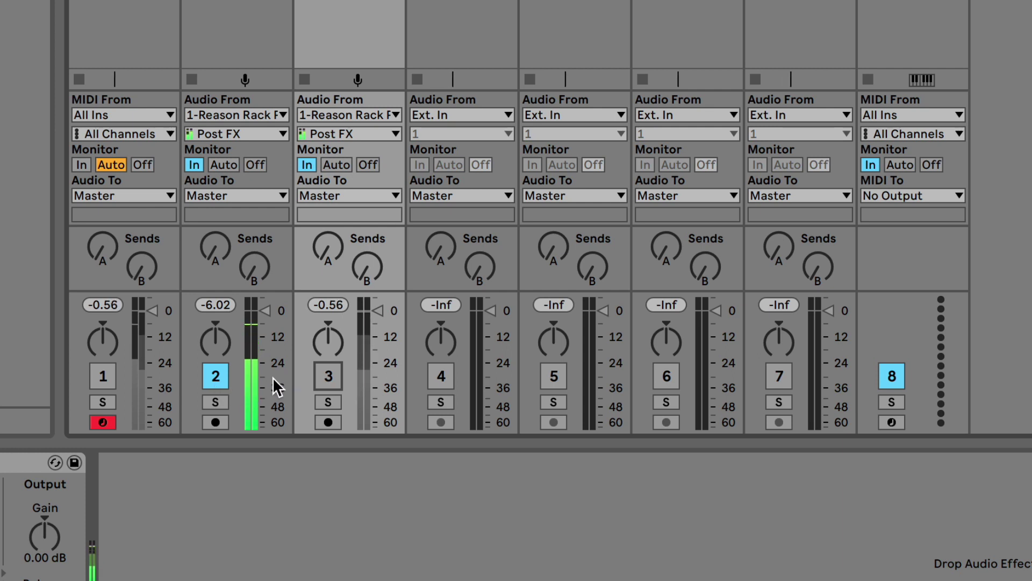
left_click(326, 376)
left_click(214, 375)
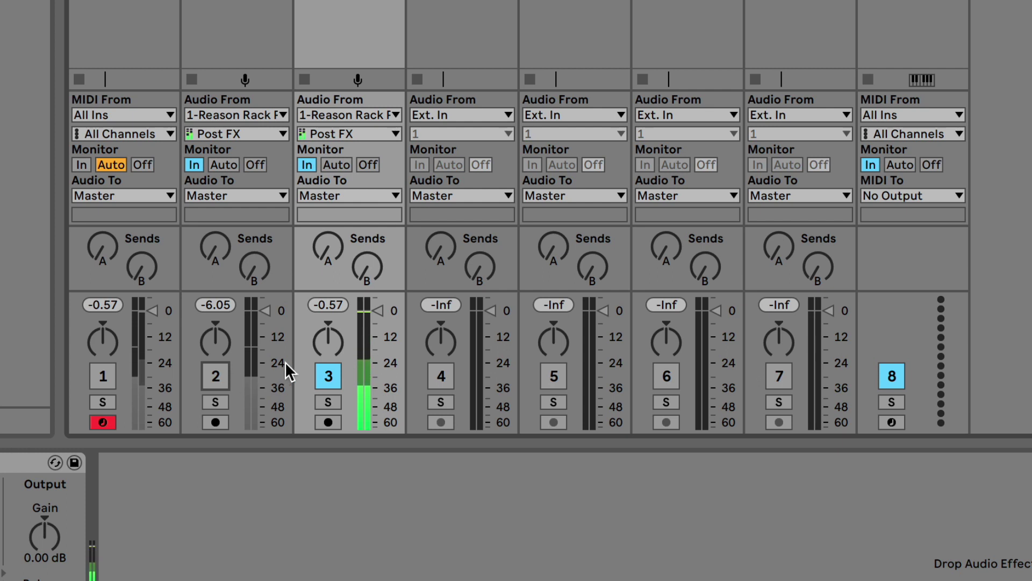
left_click(325, 376)
left_click(226, 376)
left_click(325, 377)
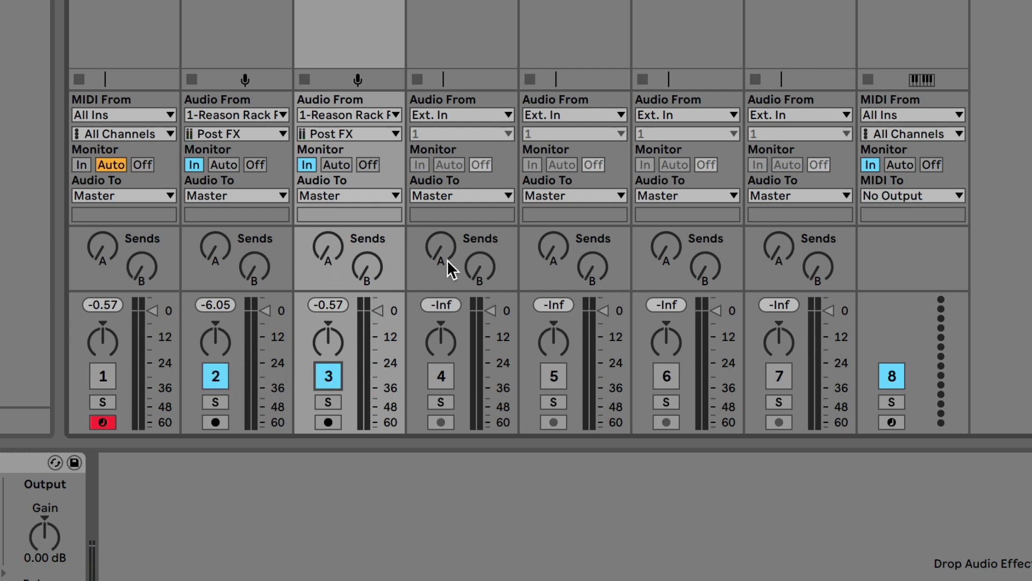
Step: Route Kong 3's input from 1-Reason Rack Plugin, Stereo Out 3-4
left_click(502, 116)
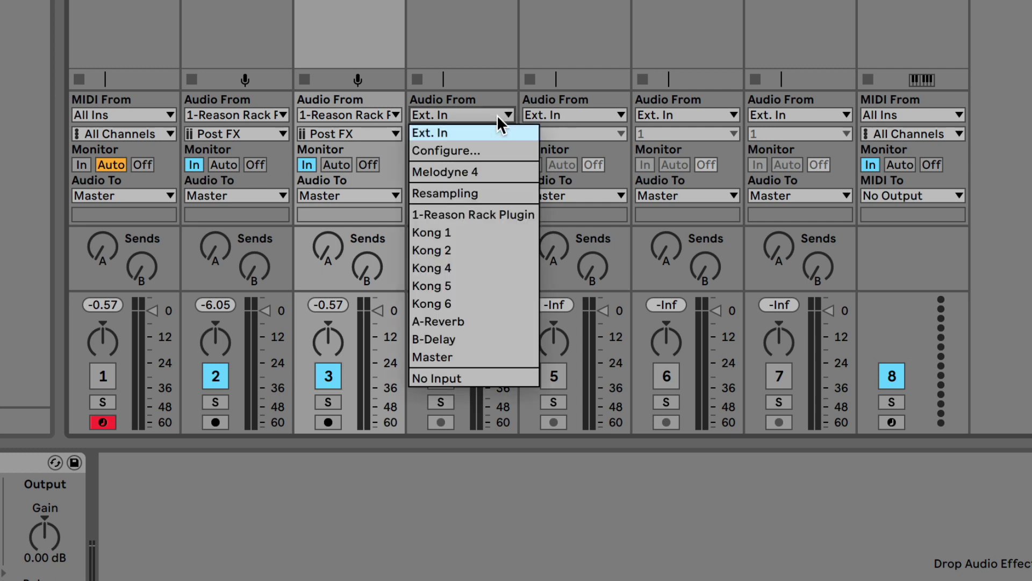
left_click(460, 215)
left_click(456, 132)
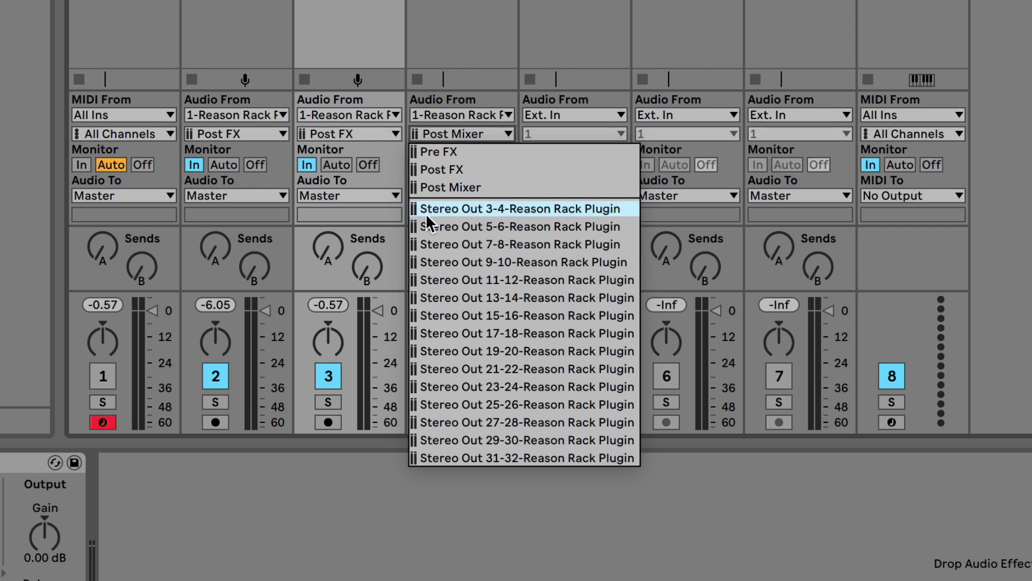
left_click(538, 214)
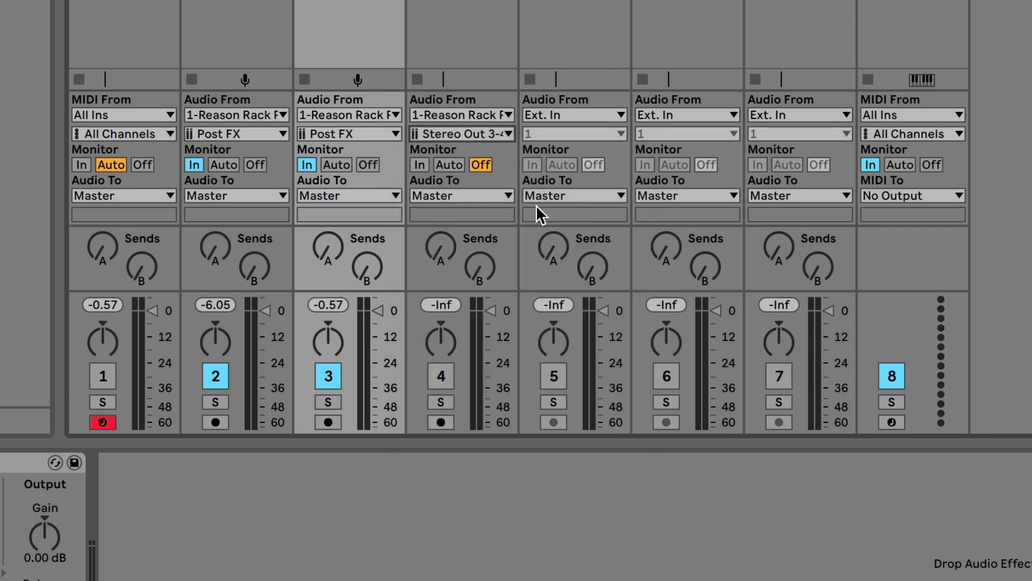
Step: Route Kong 4 from 1-Reason Rack Plugin, Stereo Out 3-4, and set Kong 3 and 4 to Monitor In
left_click(578, 115)
left_click(562, 213)
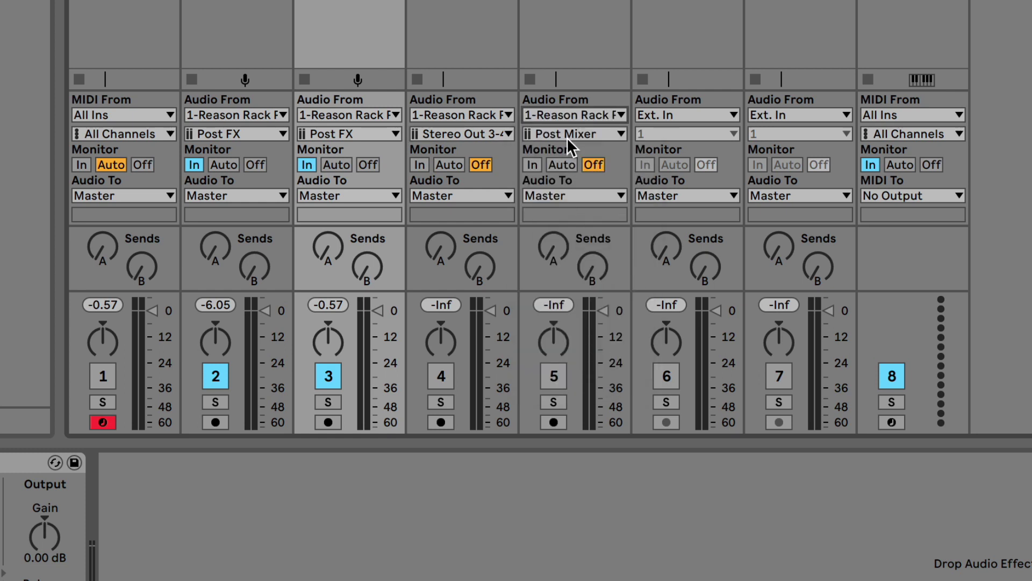
left_click(568, 138)
left_click(571, 207)
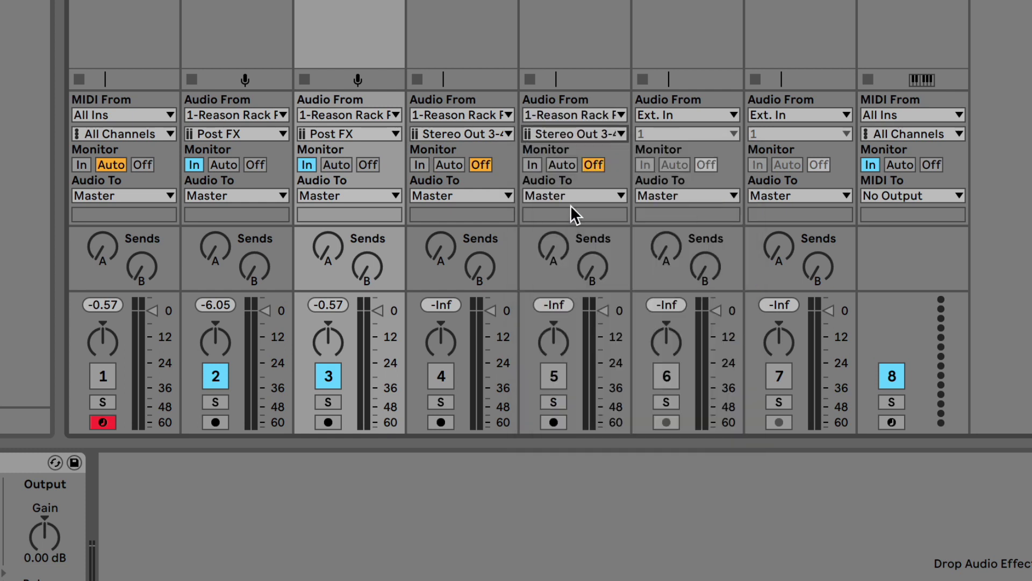
left_click(531, 166)
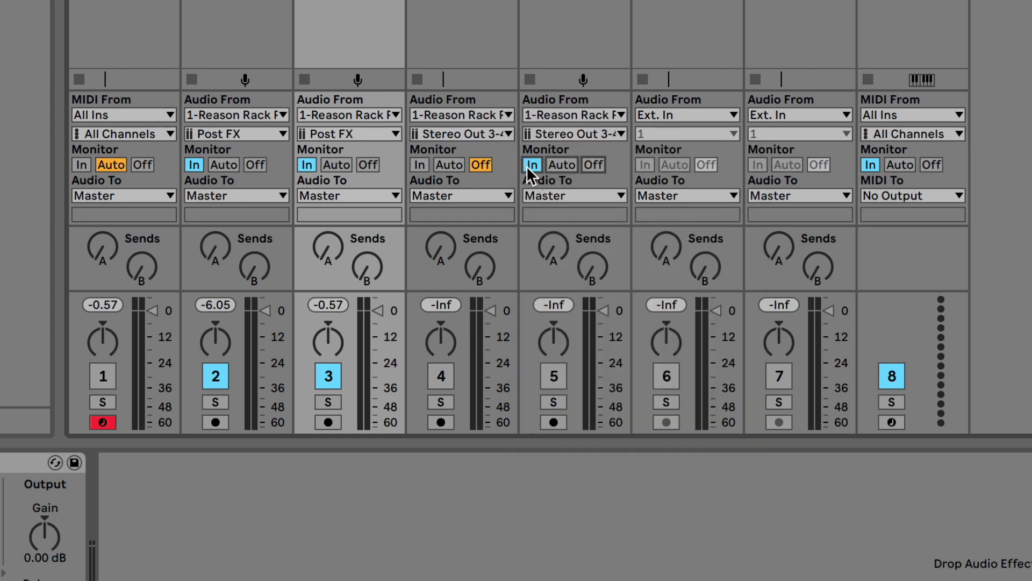
left_click(420, 165)
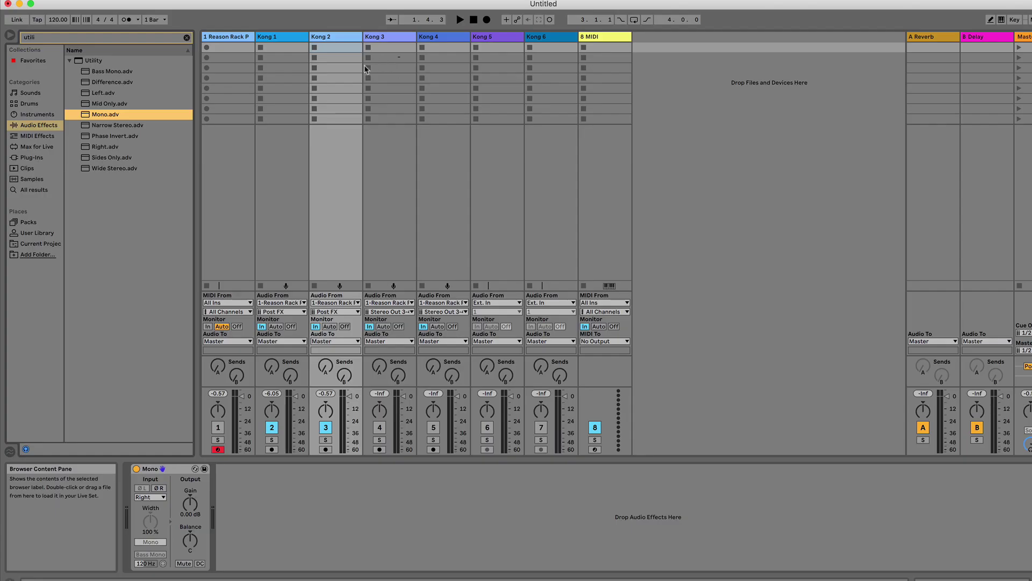
left_click(367, 70)
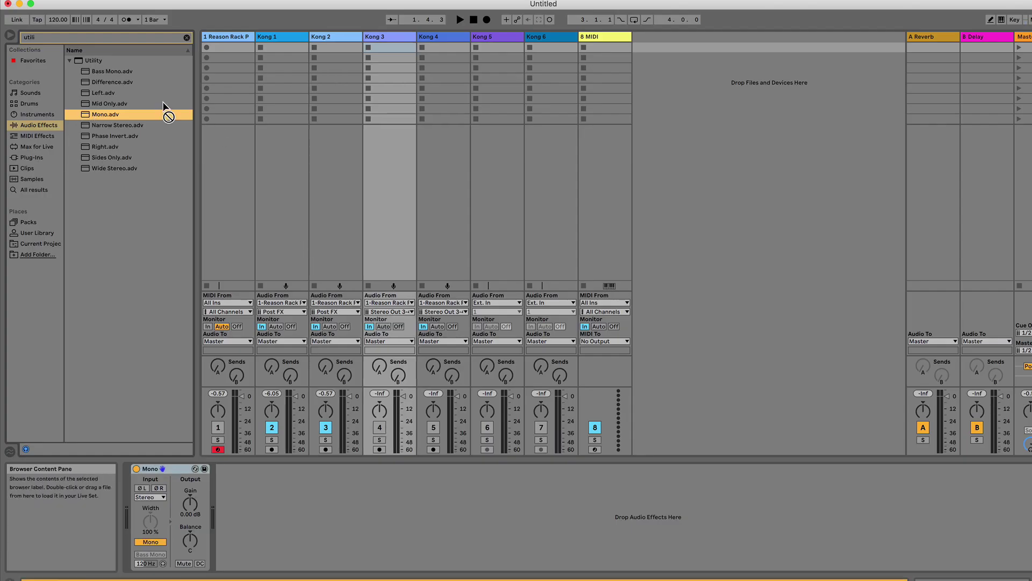
Step: Set Kong 3's Utility Channel Mode to Left and Kong 4's to Right
left_click(430, 55)
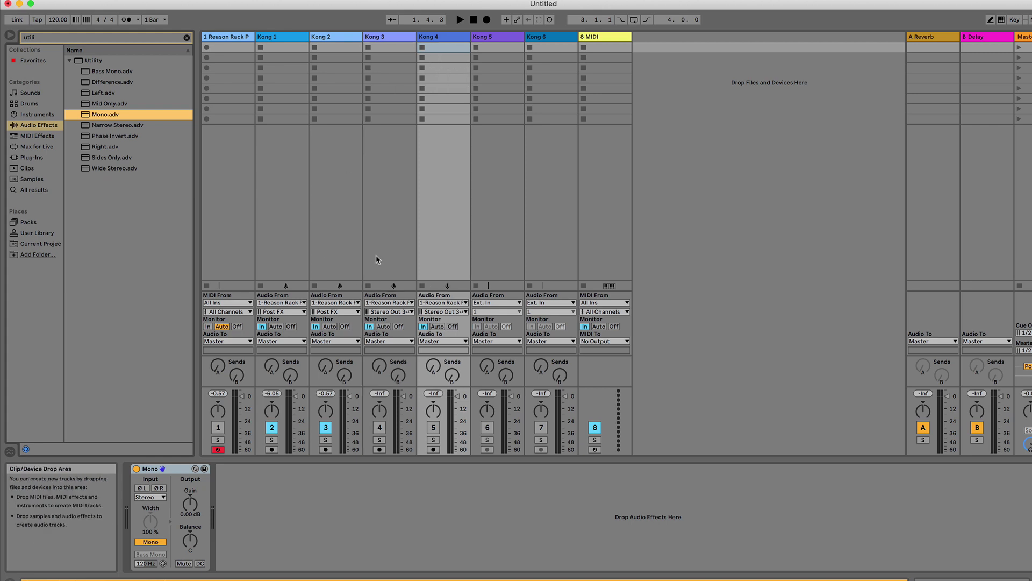
left_click(391, 37)
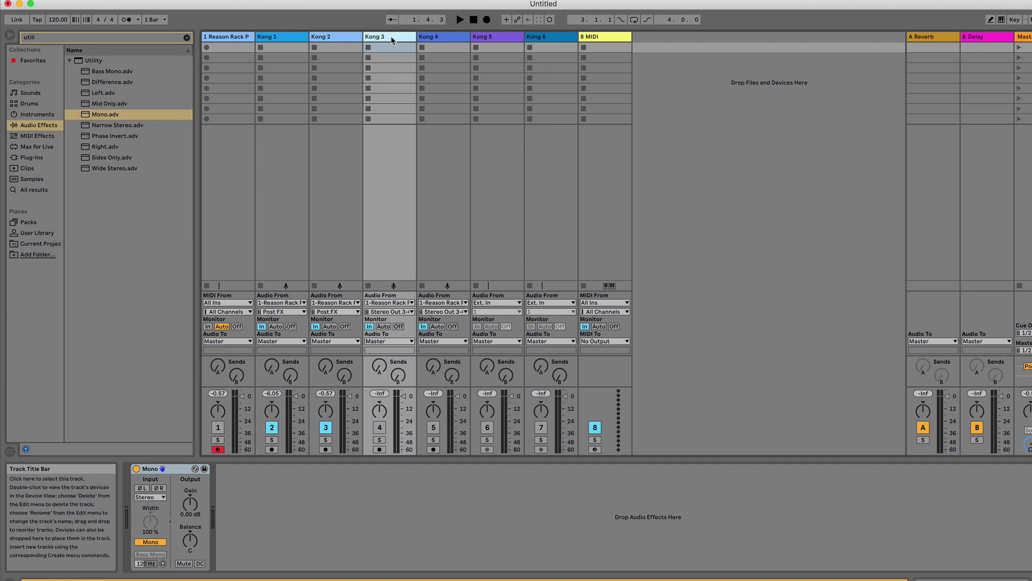
left_click(151, 497)
left_click(148, 485)
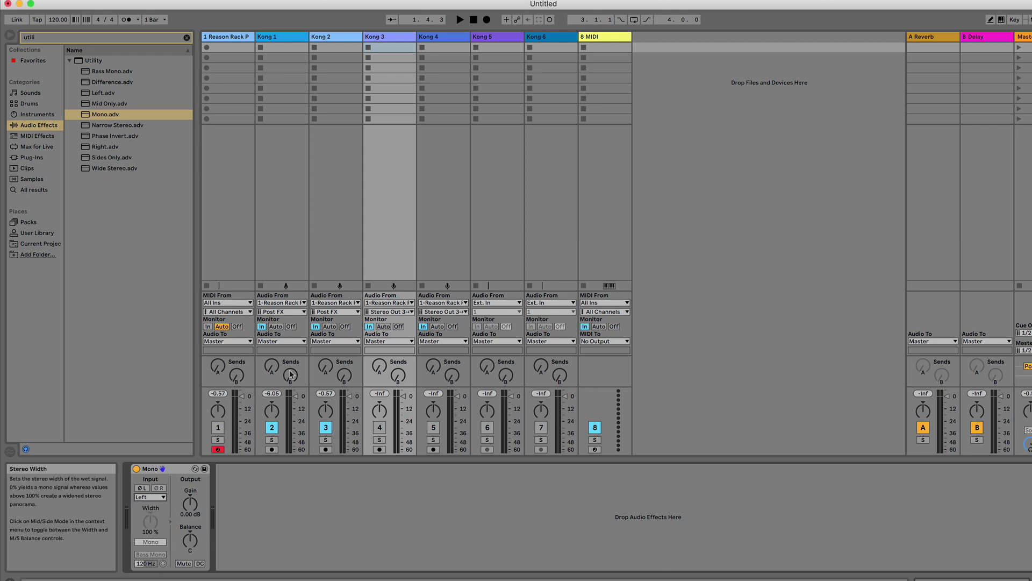
left_click(449, 37)
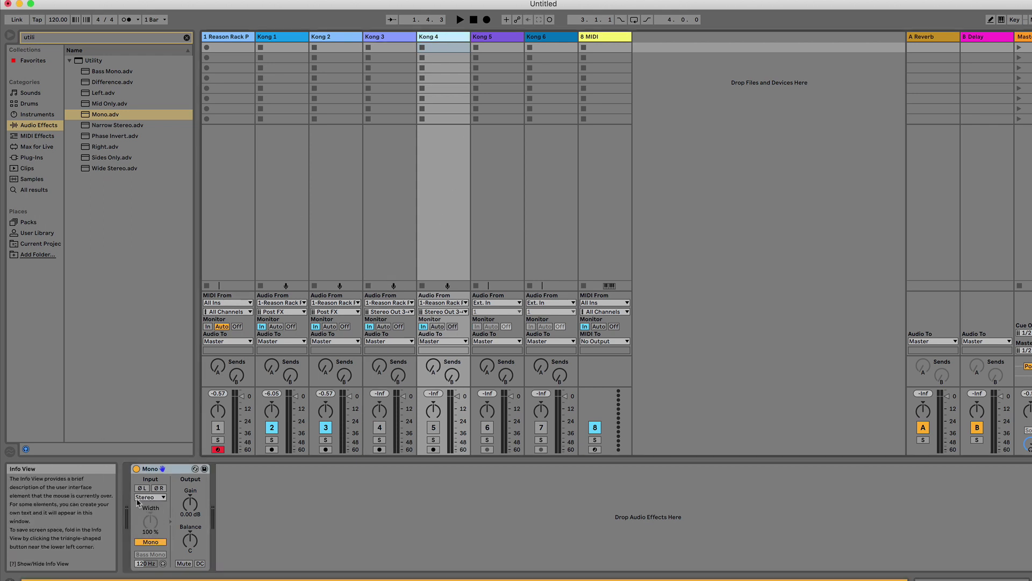
left_click(151, 497)
left_click(153, 508)
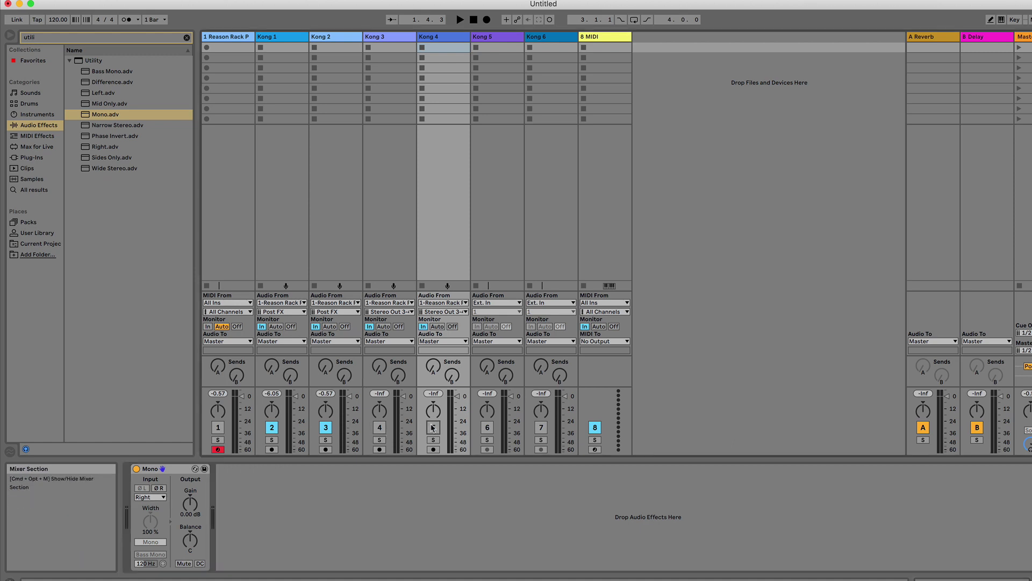
Step: Switch on the Kong 3 and Kong 4 tracks and start playback
left_click(434, 427)
left_click(380, 427)
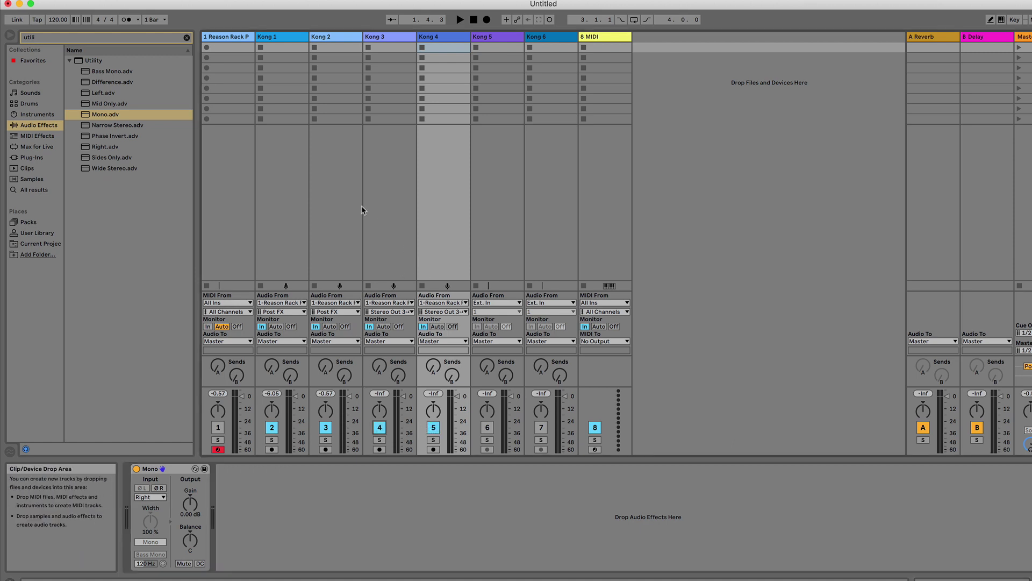
key("space")
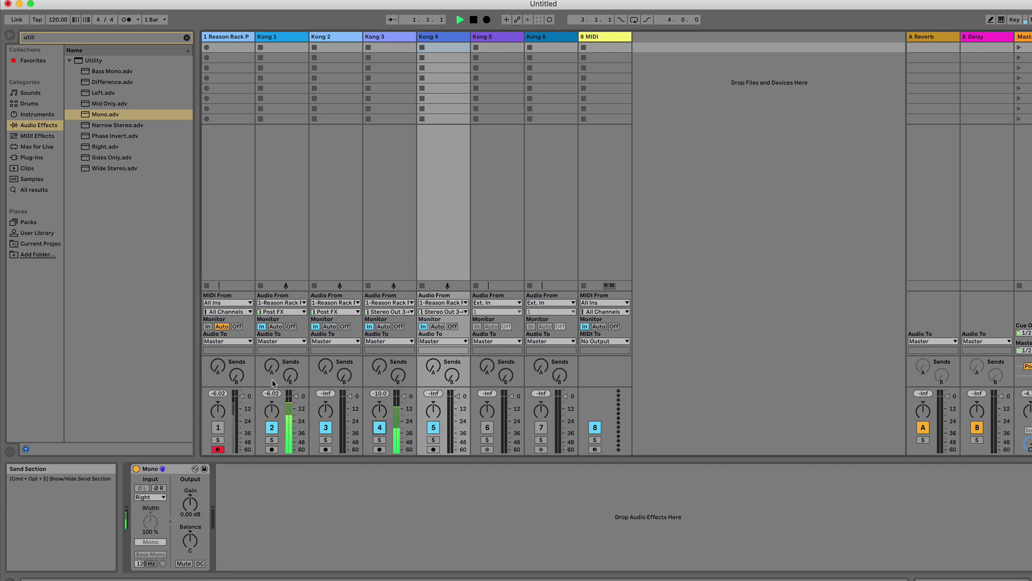
Step: Solo Kong 3, then Kong 4 twice, to hear each alone, leaving no track soloed
left_click(272, 427)
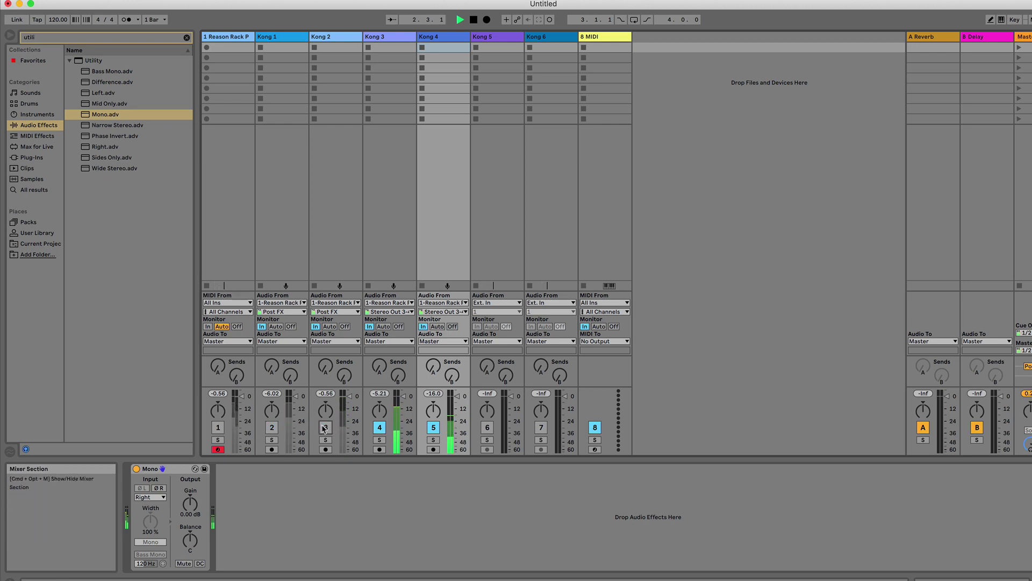
left_click(379, 440)
left_click(379, 440)
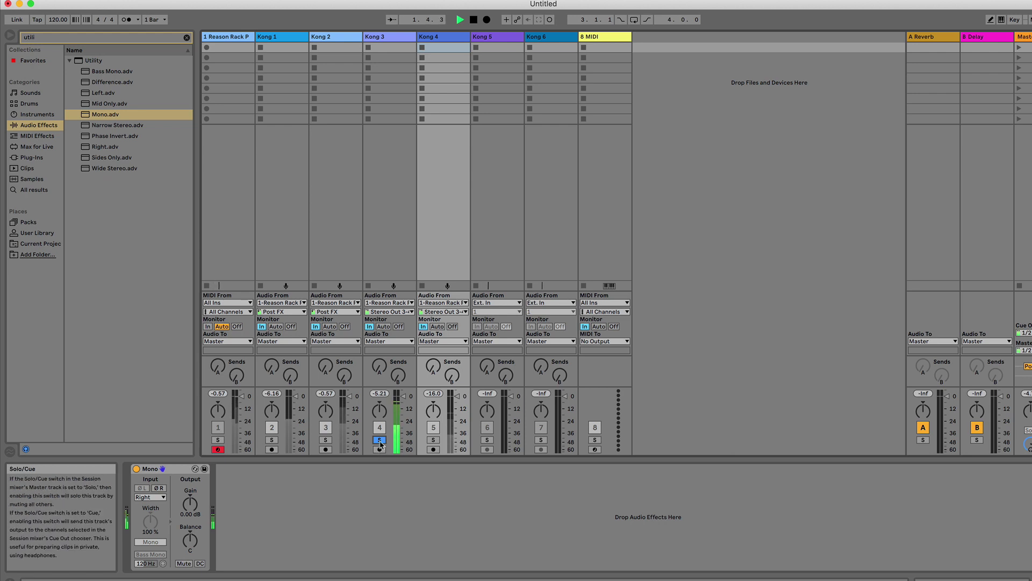
left_click(434, 440)
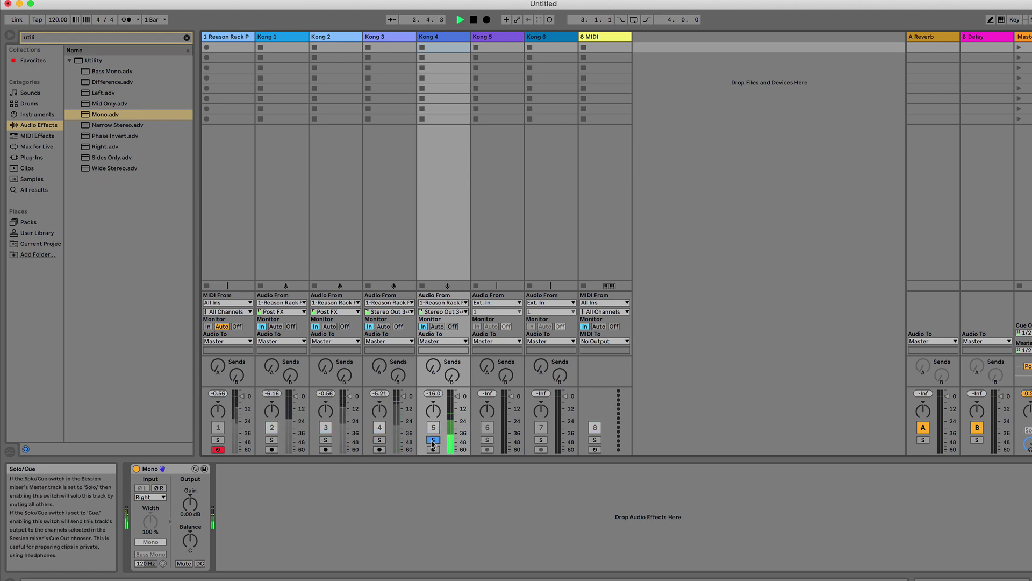
left_click(434, 439)
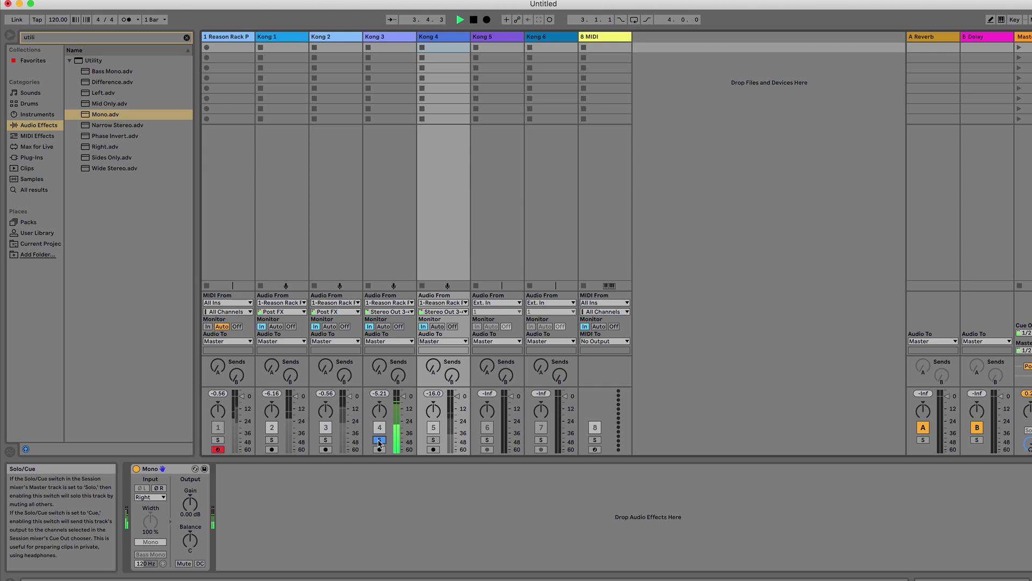
left_click(434, 439)
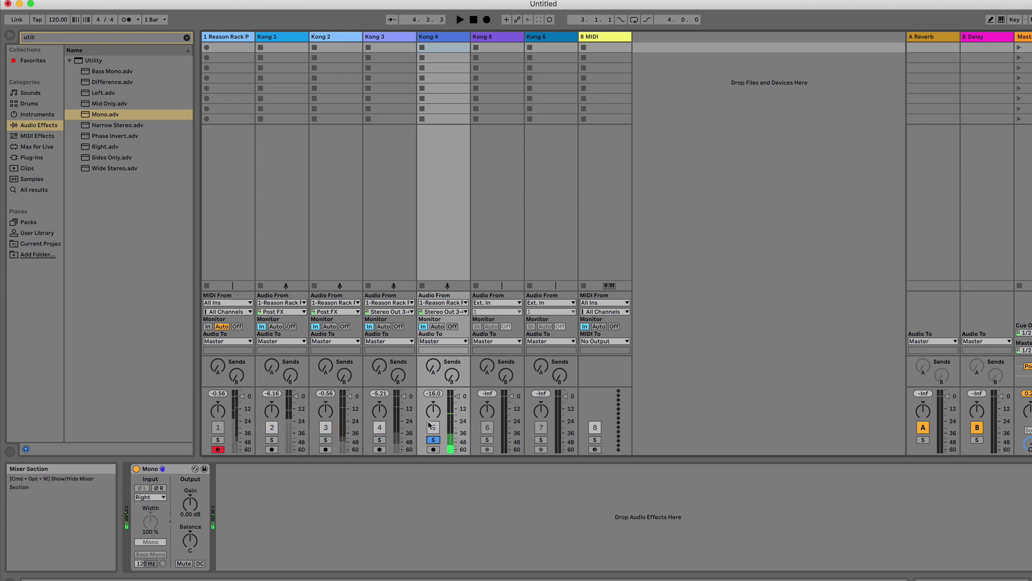
left_click(433, 441)
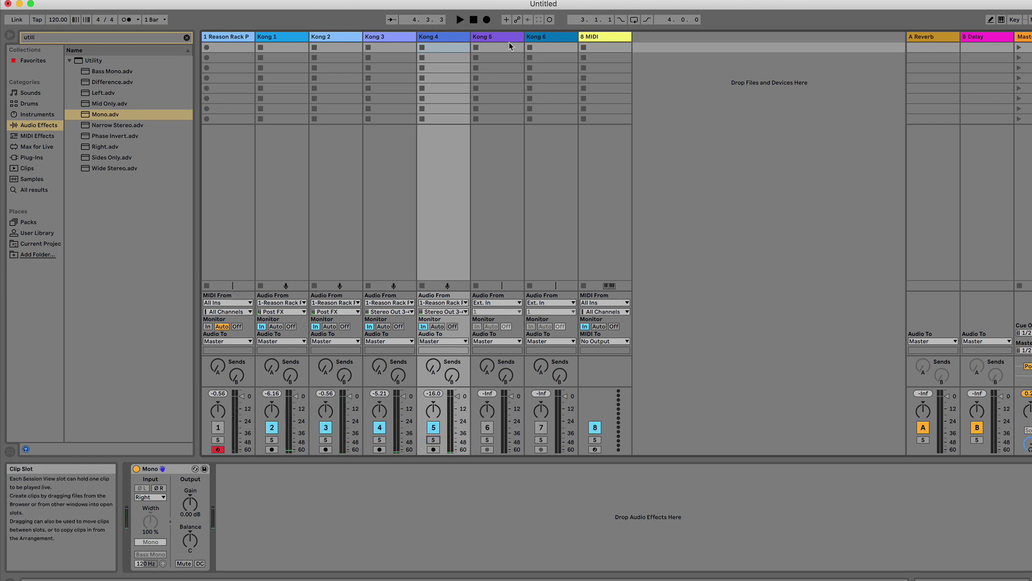
Step: Route Kong 5 and Kong 6 from 1-Reason Rack Plugin, Stereo Out 5-6, both with Monitor In
left_click(500, 303)
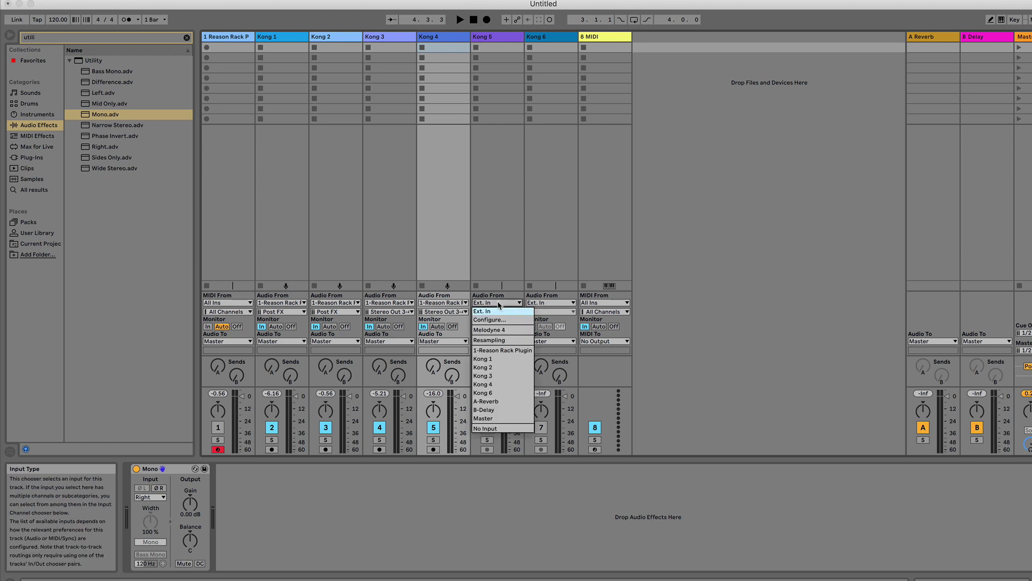
left_click(493, 350)
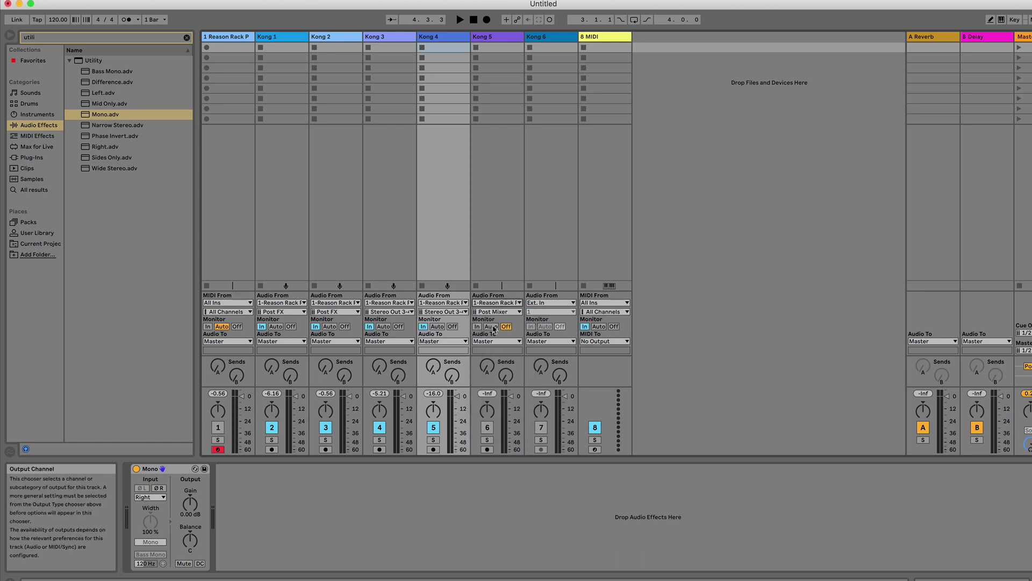
left_click(497, 312)
left_click(492, 356)
left_click(541, 303)
left_click(542, 350)
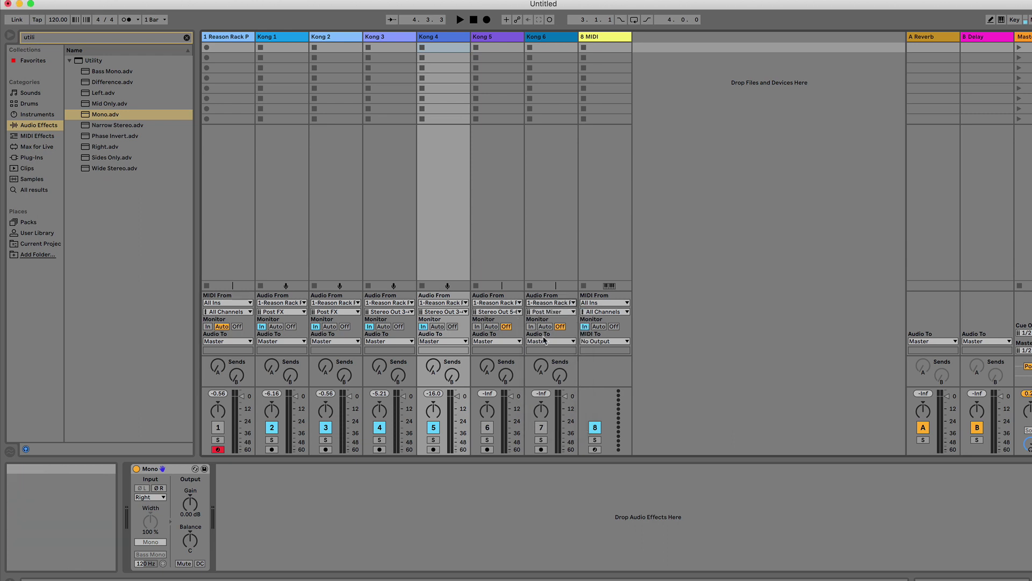
left_click(549, 312)
left_click(541, 356)
left_click(533, 327)
left_click(477, 326)
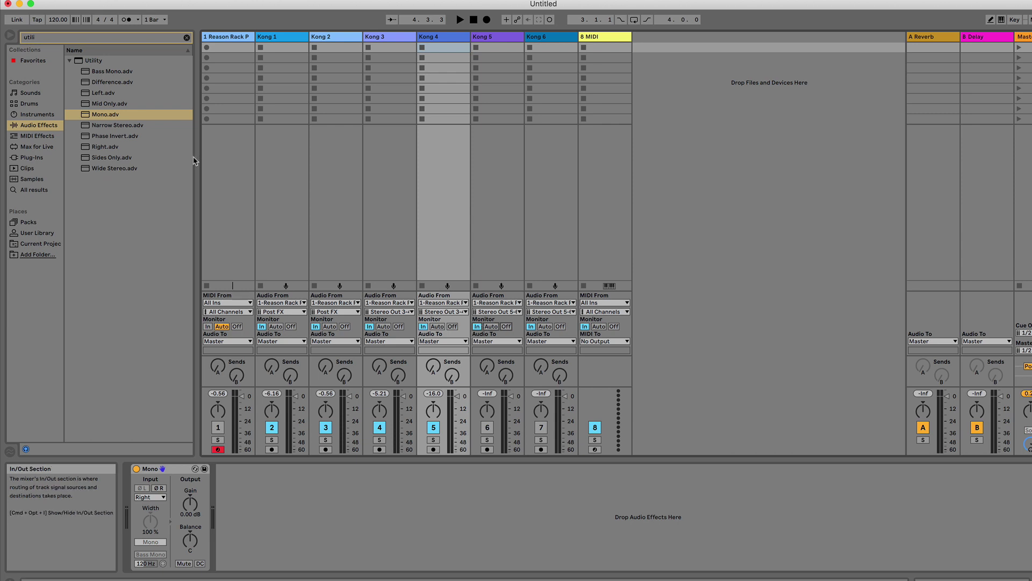
Step: Add Mono utilities set to Left on Kong 5 and Right on Kong 6, and switch both tracks on
left_click_drag(119, 116, 500, 70)
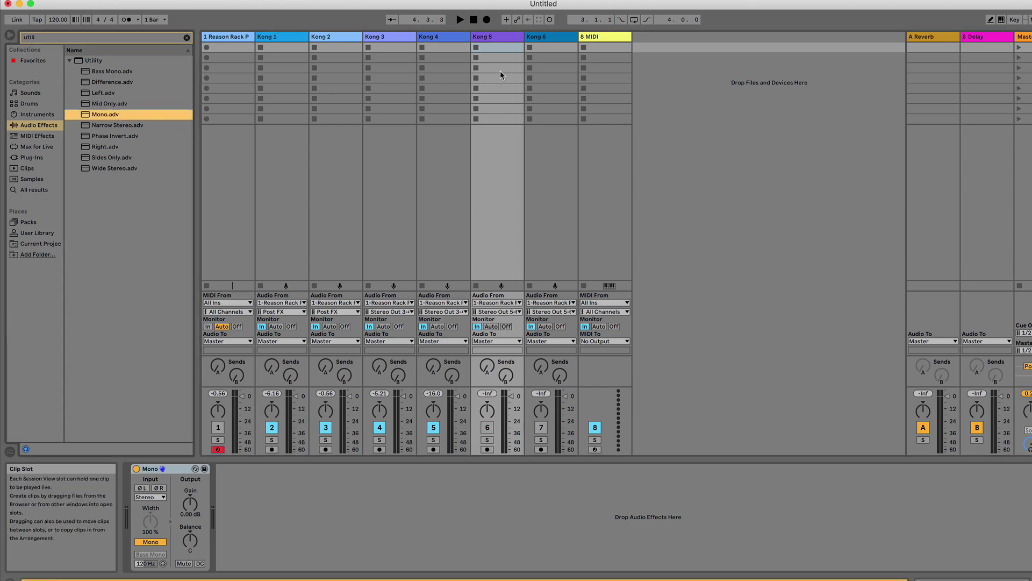
left_click(543, 49)
left_click(494, 37)
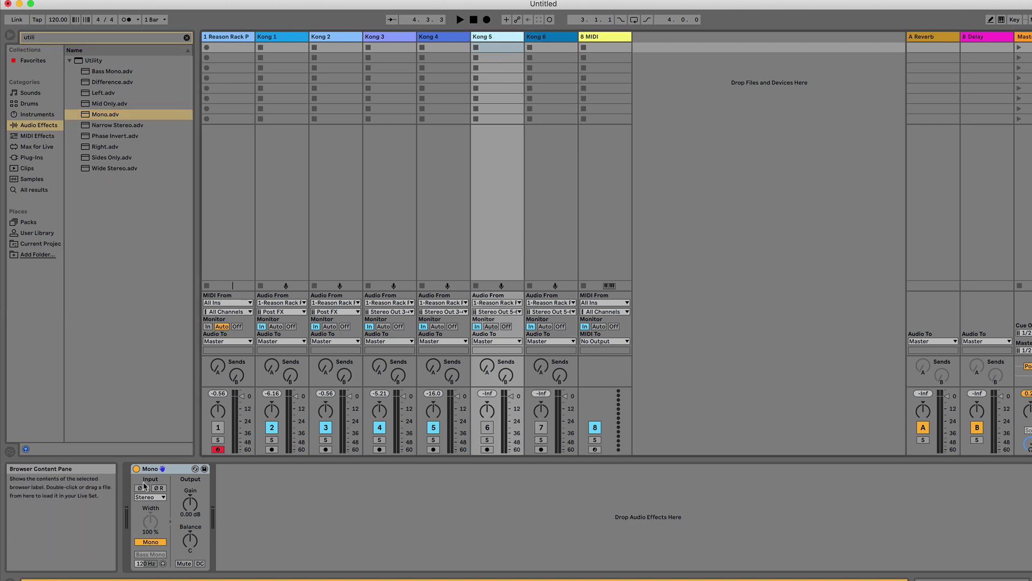
left_click(144, 497)
left_click(144, 514)
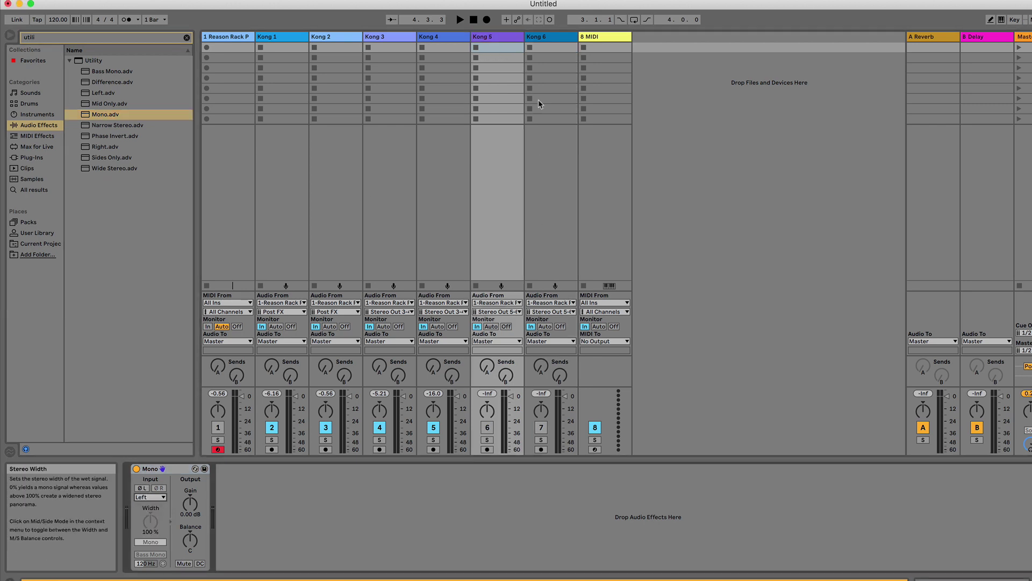
left_click(544, 39)
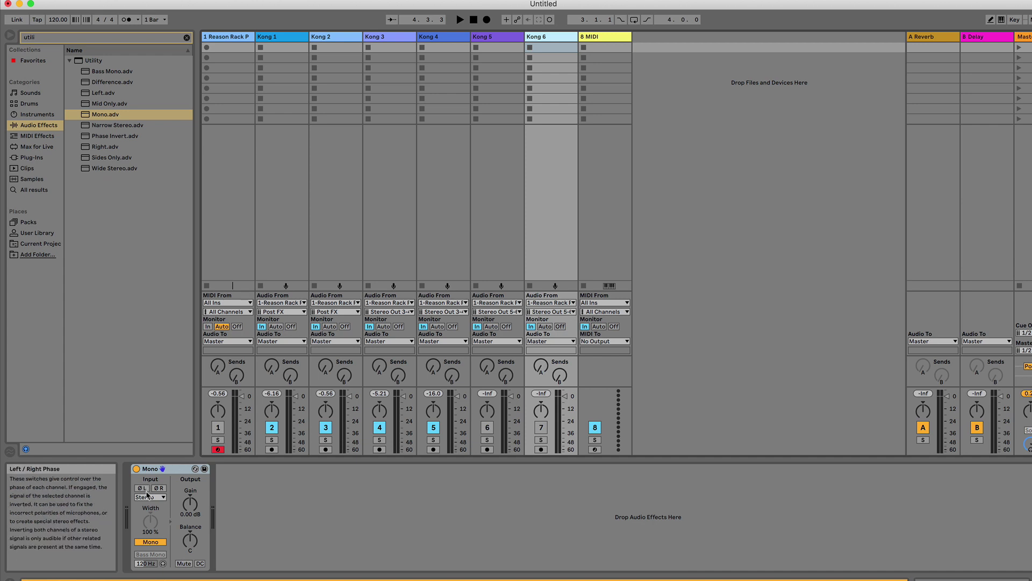
left_click(144, 497)
left_click(146, 505)
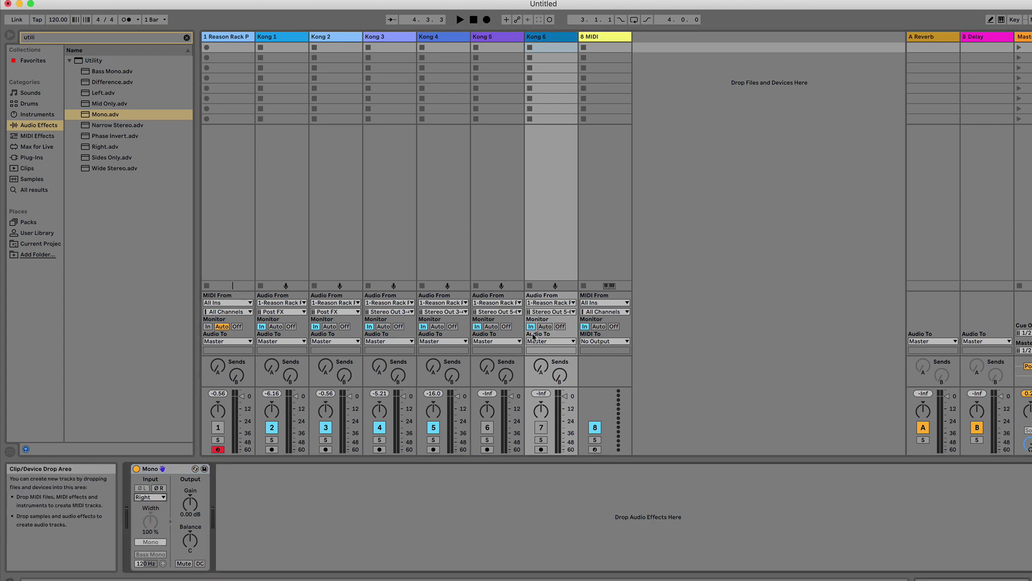
left_click(487, 427)
left_click(536, 431)
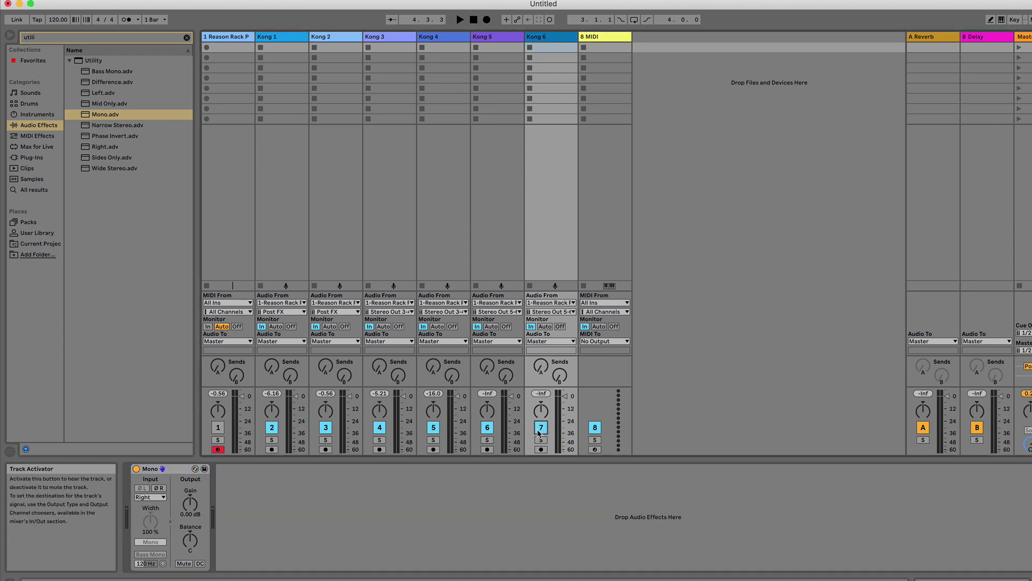
Step: Play and stop the set twice to listen to all six Kong drum tracks
key("space")
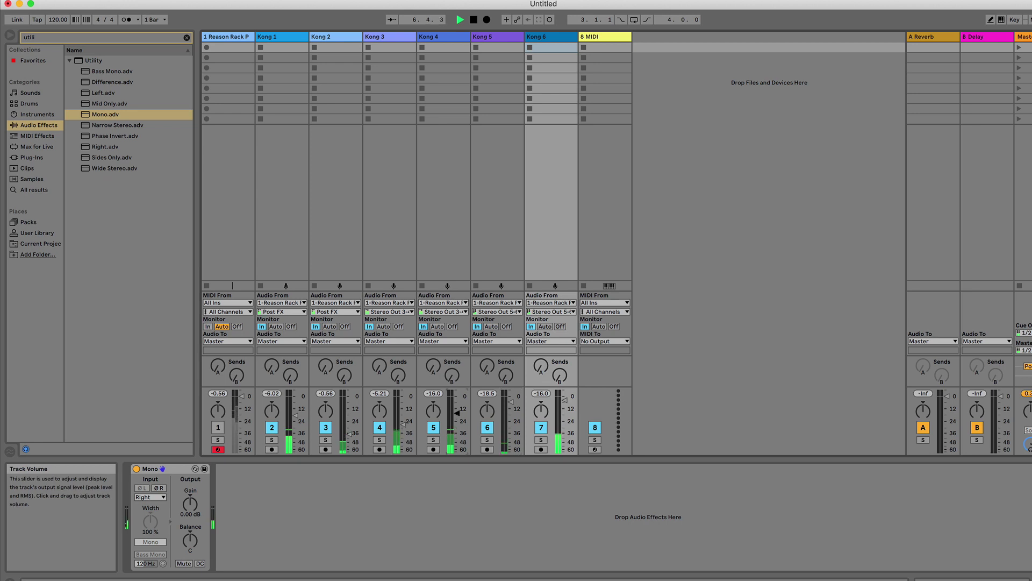
key("space")
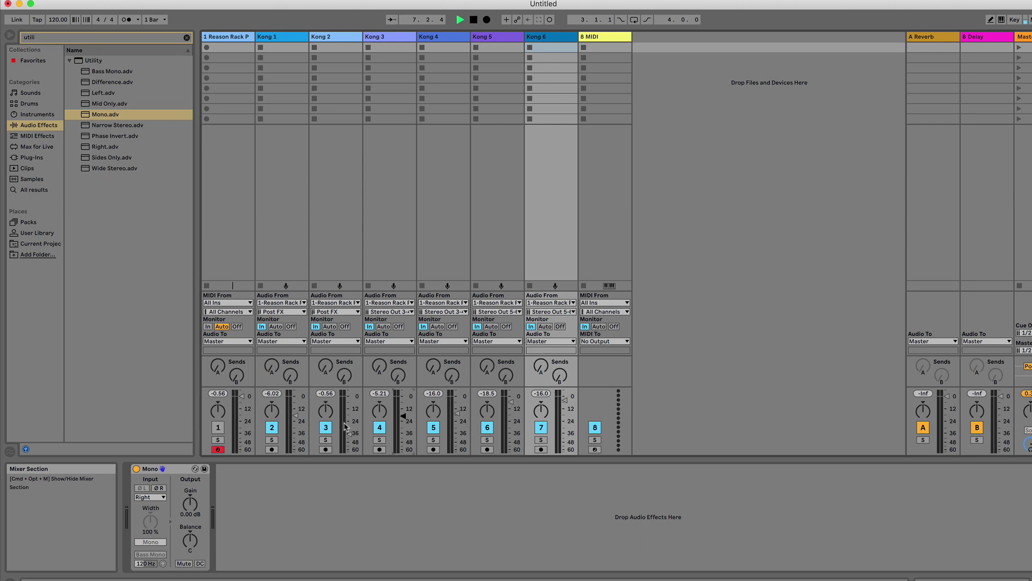
key("space")
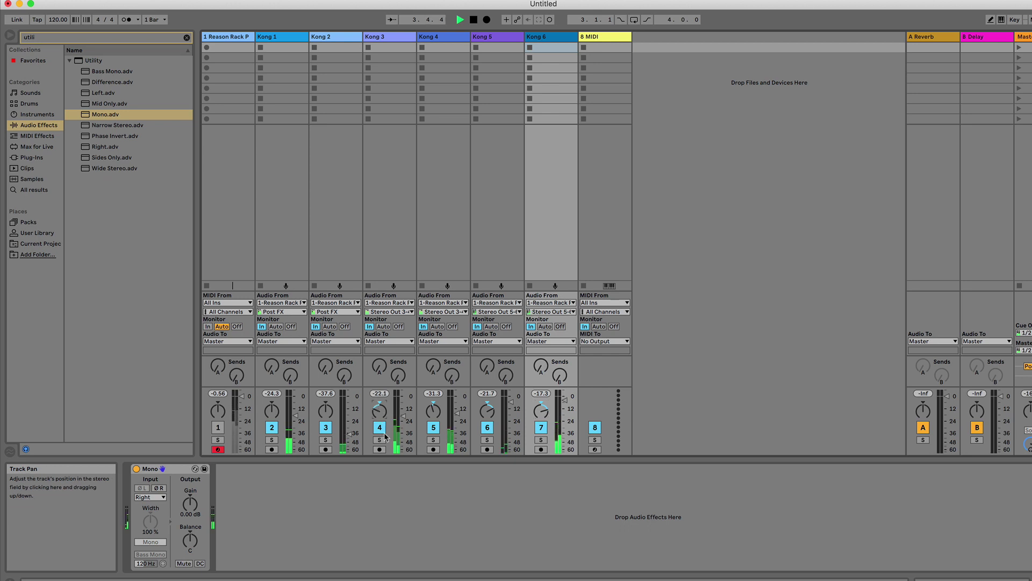
key("space")
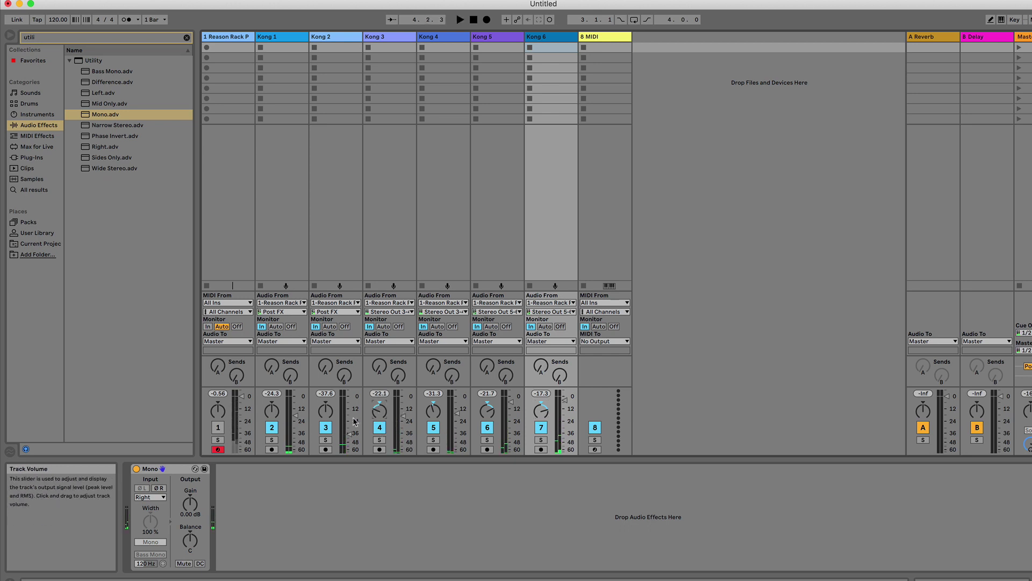